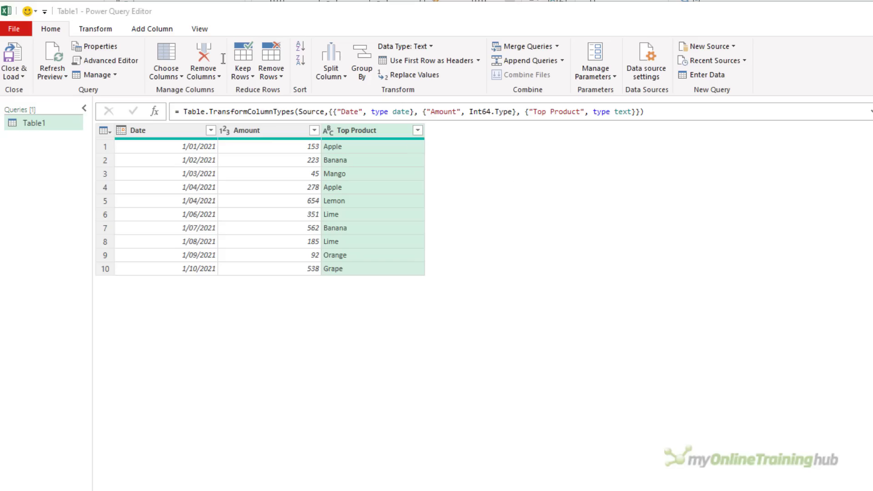
Add a 0-based Index column and filter it to Index 1–4, leaving Banana, Mango, Apple, Lemon.
{"action": "left_click", "coordinate": [146, 30]}
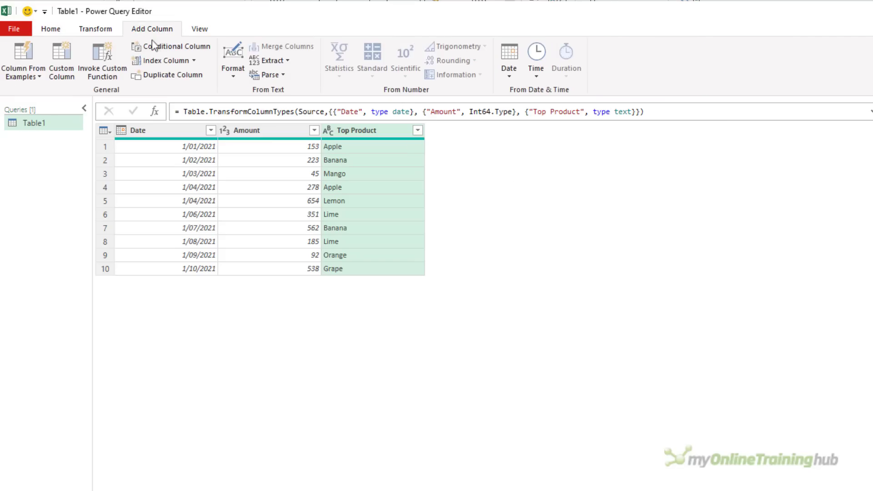
{"action": "left_click", "coordinate": [165, 61]}
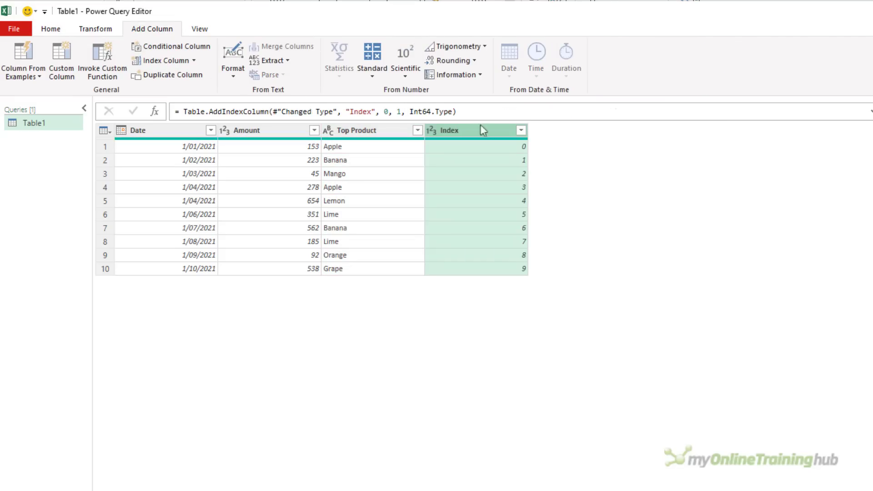
{"action": "left_click", "coordinate": [520, 130]}
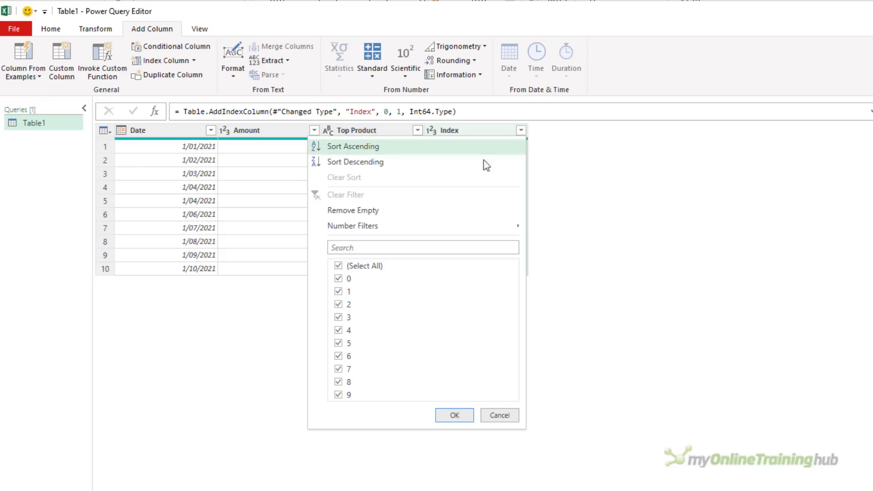
{"action": "left_click", "coordinate": [343, 269]}
{"action": "left_click", "coordinate": [345, 292]}
{"action": "left_click", "coordinate": [346, 304]}
{"action": "left_click", "coordinate": [346, 317]}
{"action": "left_click", "coordinate": [346, 332]}
{"action": "left_click", "coordinate": [454, 415]}
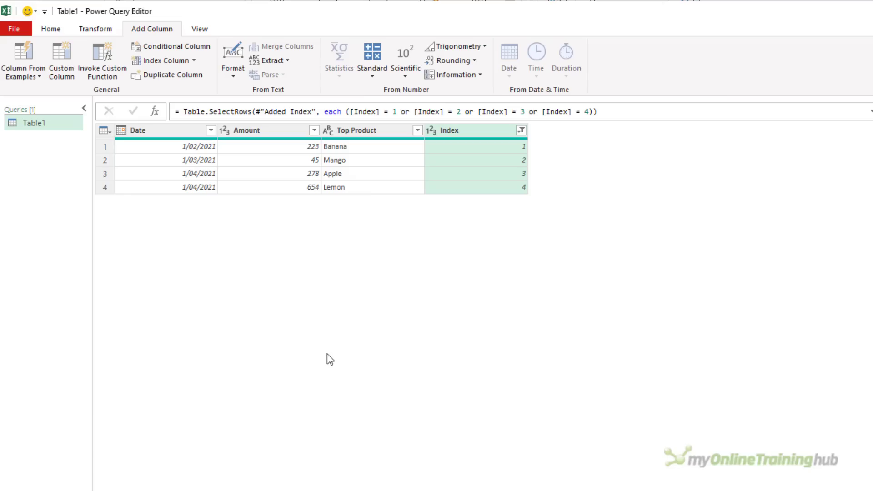
{"action": "left_click", "coordinate": [64, 29]}
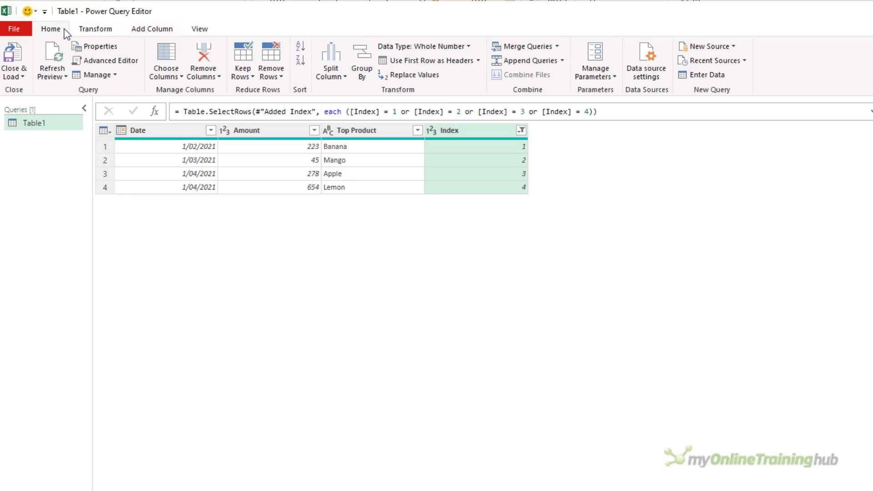
Open the Advanced Editor to view Table1's M code.
{"action": "left_click", "coordinate": [97, 62]}
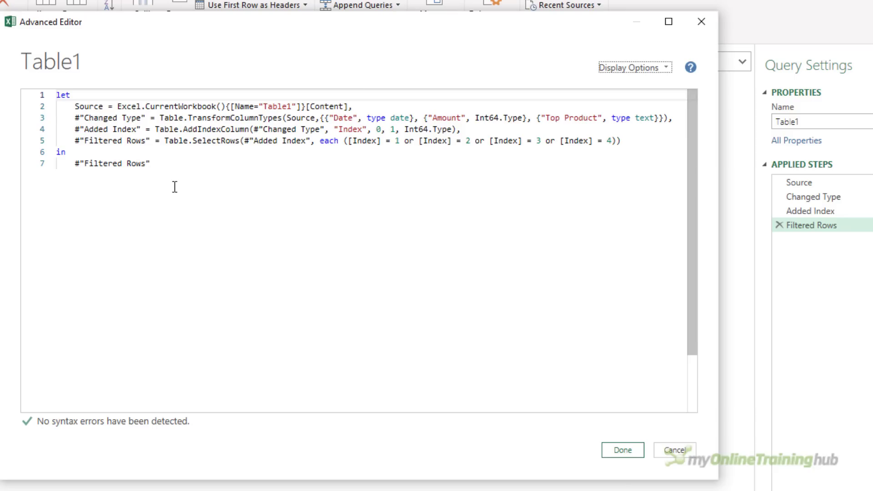
Rename the #"Changed Type" step to Changed_Type on line 3.
{"action": "left_click", "coordinate": [149, 117]}
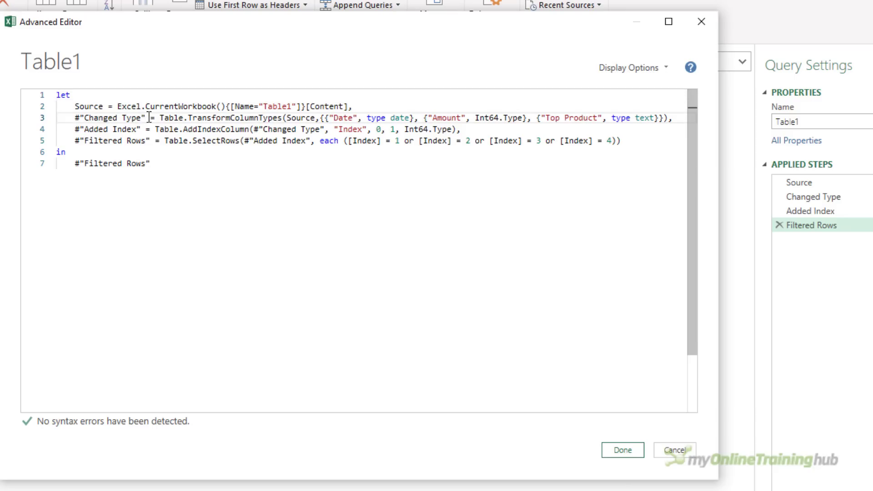
{"action": "key", "text": "BackSpace"}
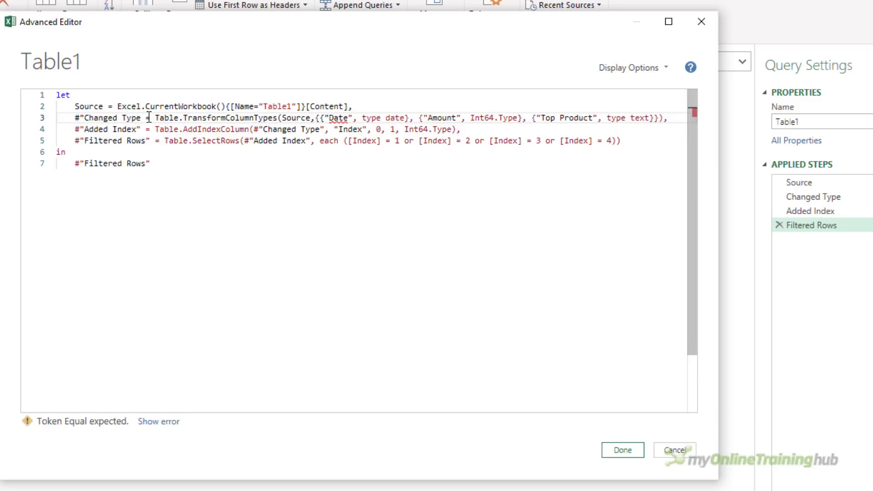
{"action": "key", "text": "Left"}
{"action": "key", "text": "Left"}
{"action": "key", "text": "Left"}
{"action": "key", "text": "Left"}
{"action": "key", "text": "BackSpace"}
{"action": "type", "text": "_"}
{"action": "key", "text": "Left"}
{"action": "key", "text": "Left"}
{"action": "key", "text": "Left"}
{"action": "key", "text": "Left"}
{"action": "key", "text": "Left"}
{"action": "key", "text": "Left"}
{"action": "key", "text": "Left"}
{"action": "key", "text": "Left"}
{"action": "key", "text": "BackSpace"}
{"action": "key", "text": "BackSpace"}
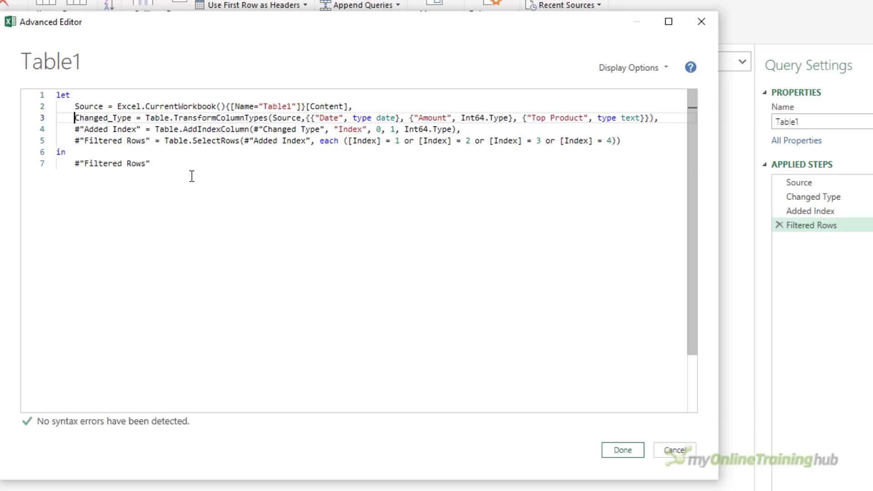
Copy Changed_Type over the old #"Changed Type" reference on line 4.
{"action": "double_click", "coordinate": [131, 117]}
{"action": "key", "text": "ctrl+c"}
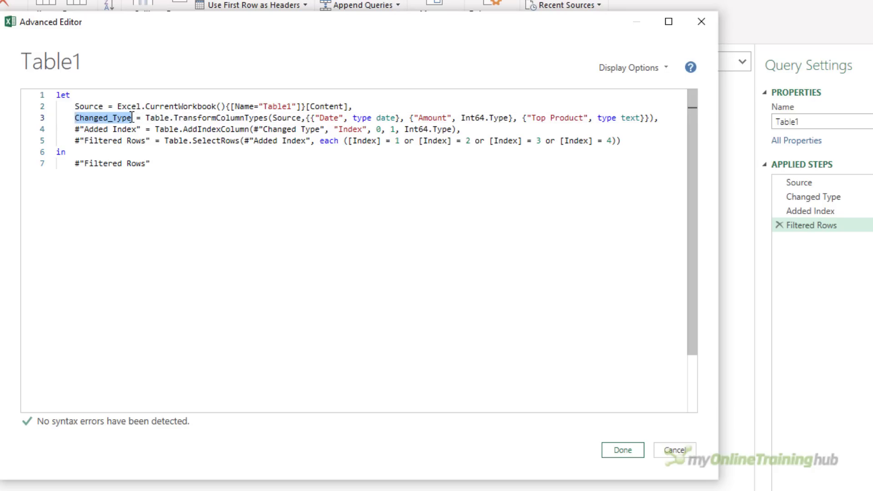
{"action": "left_click", "coordinate": [254, 129]}
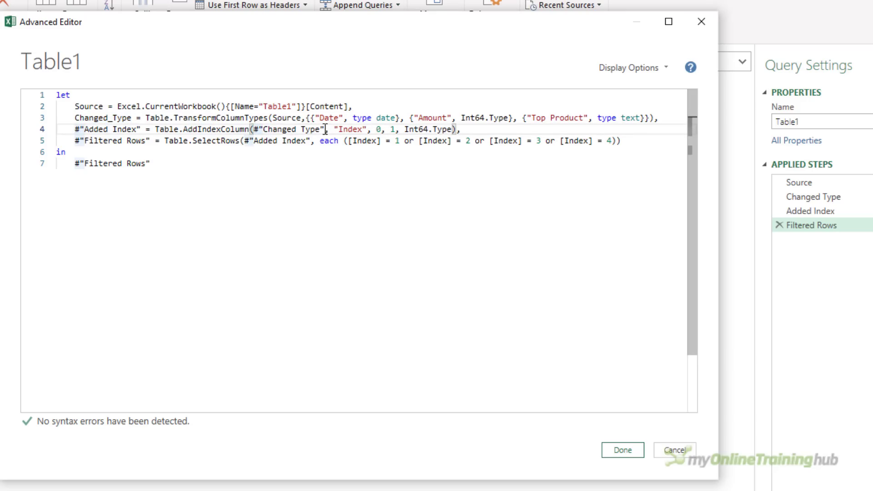
{"action": "left_click_drag", "start_coordinate": [254, 129], "coordinate": [325, 129]}
{"action": "key", "text": "ctrl+v"}
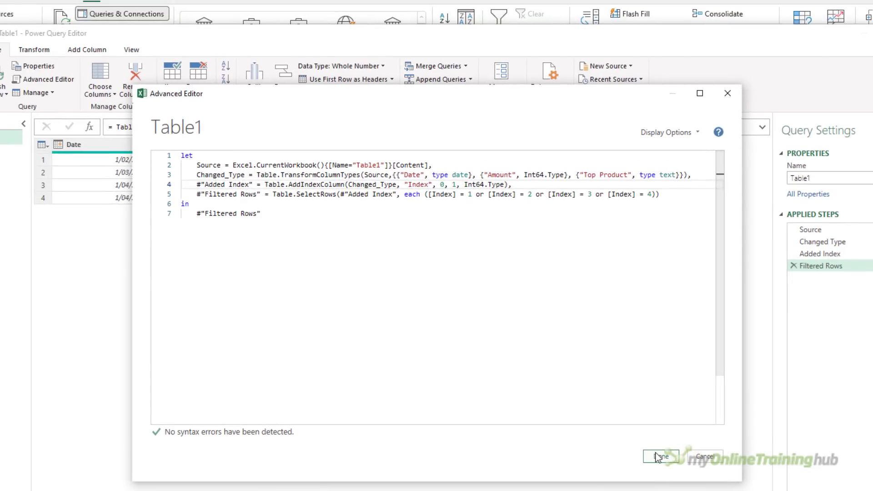
Join the Changed_Type and Added Index steps onto line 2 with Source, then save the code.
{"action": "left_click", "coordinate": [661, 456]}
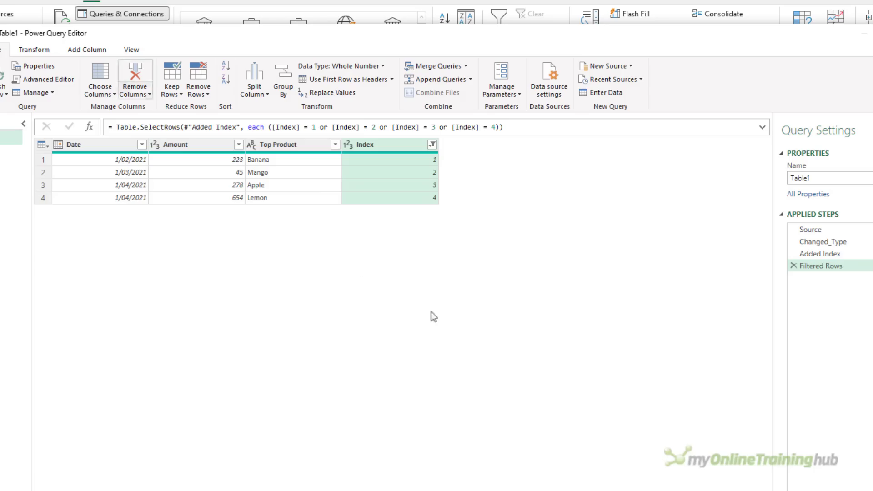
{"action": "left_click", "coordinate": [49, 79]}
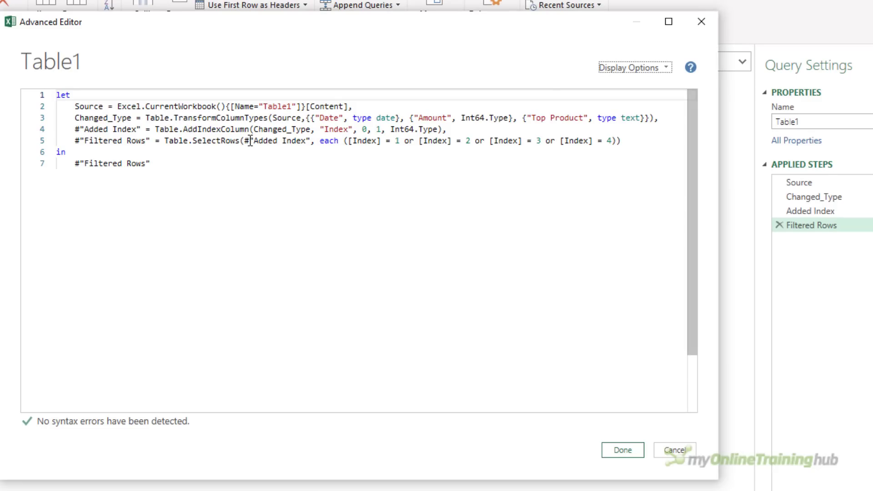
{"action": "left_click", "coordinate": [364, 108]}
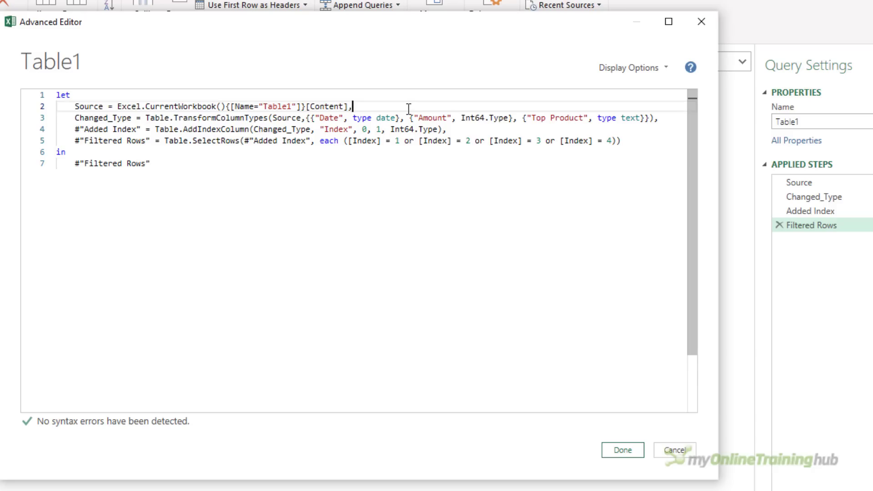
{"action": "key", "text": "Delete"}
{"action": "key", "text": "End"}
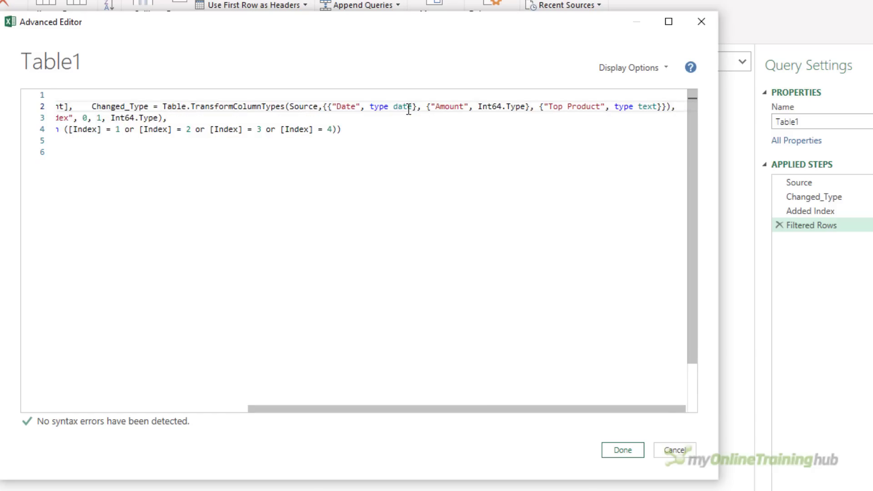
{"action": "key", "text": "Delete"}
{"action": "key", "text": "Home"}
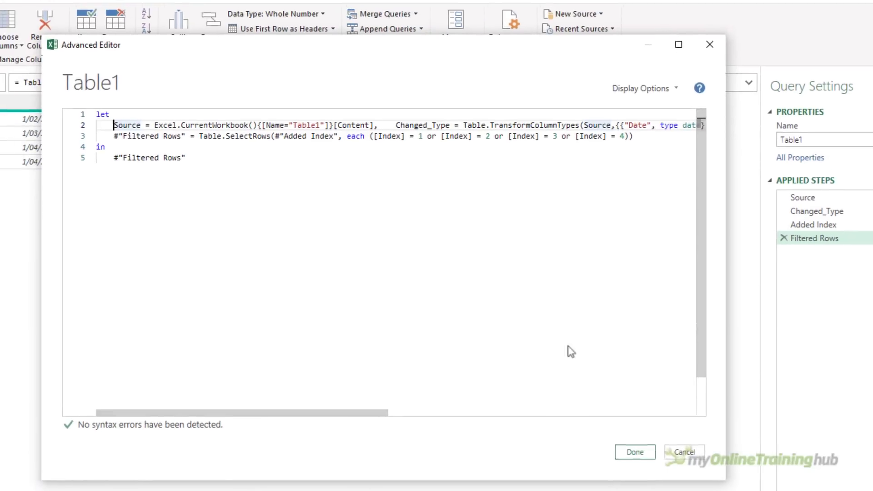
{"action": "left_click", "coordinate": [637, 453]}
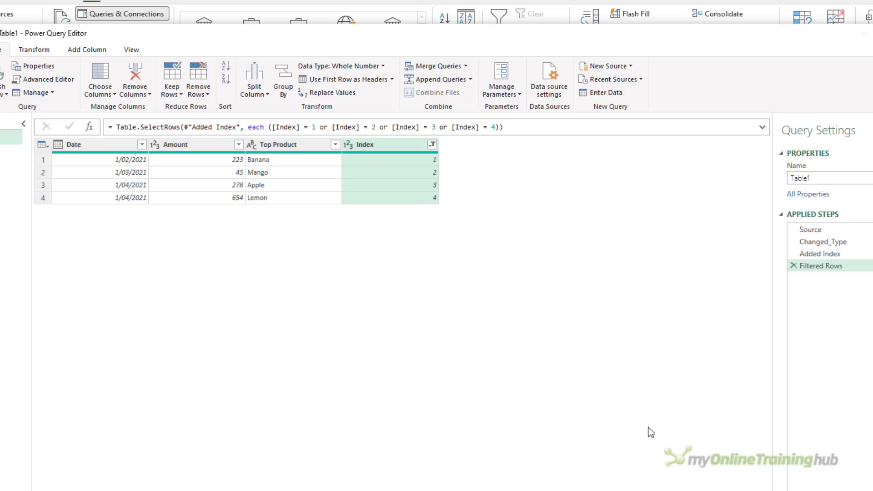
Split the Changed_Type and Added Index steps back onto their own lines.
{"action": "left_click", "coordinate": [37, 78]}
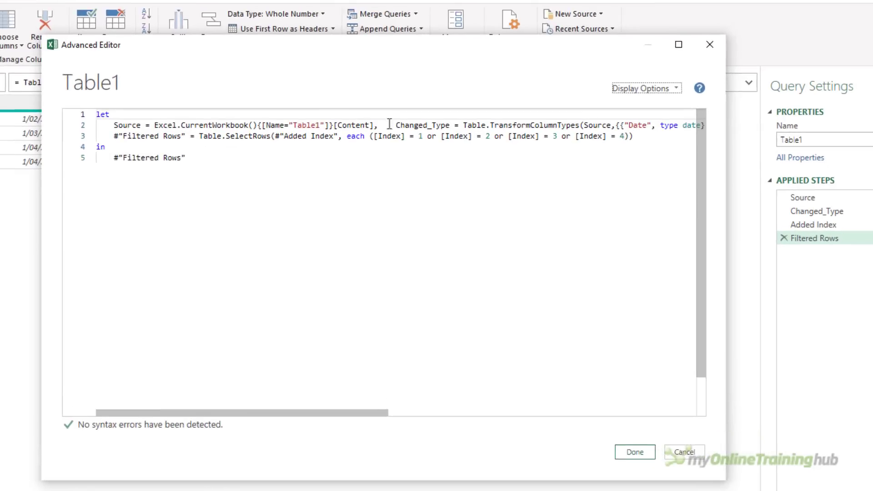
{"action": "double_click", "coordinate": [449, 166]}
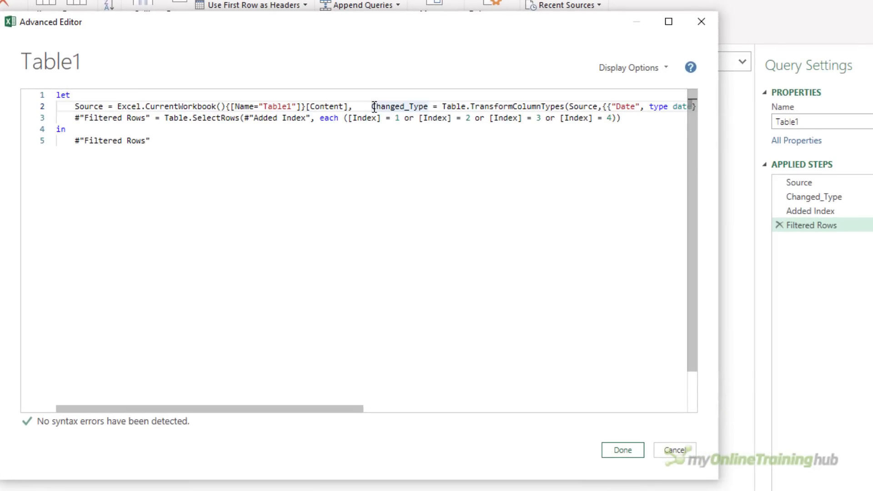
{"action": "left_click", "coordinate": [372, 106]}
{"action": "key", "text": "Return"}
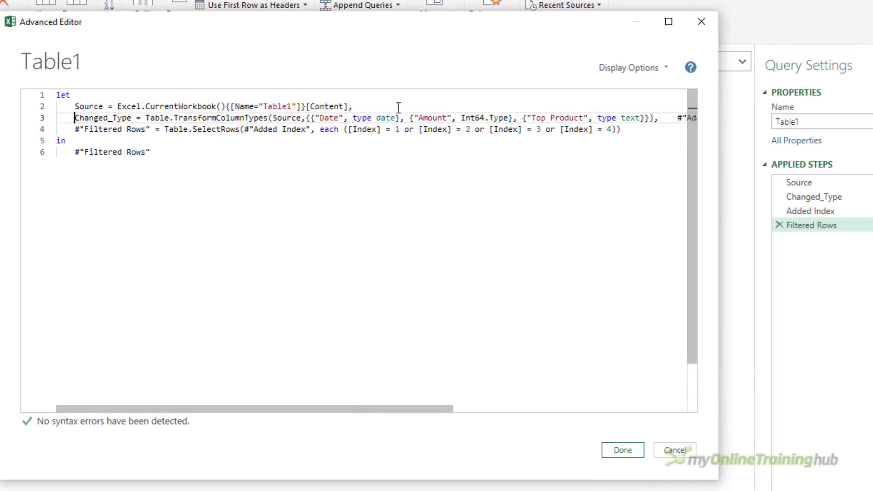
{"action": "left_click", "coordinate": [677, 117]}
{"action": "key", "text": "Return"}
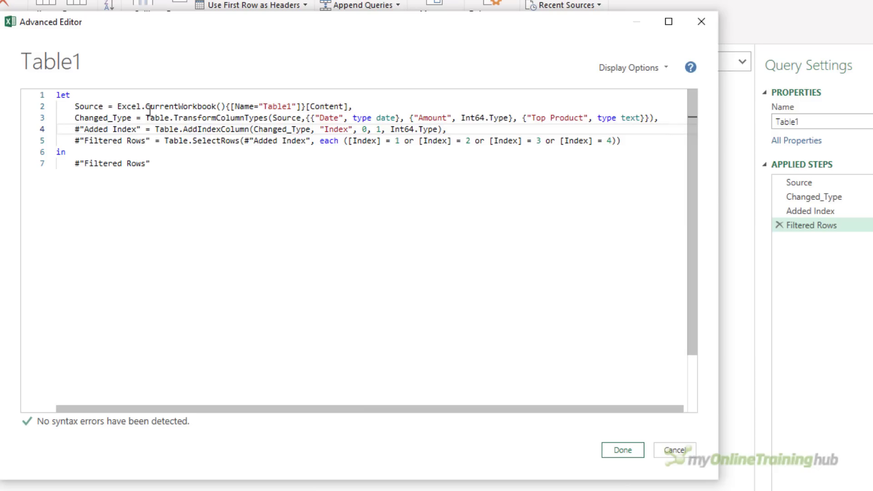
Rename Source to MyData on lines 2 and 3 and apply the code.
{"action": "double_click", "coordinate": [86, 107]}
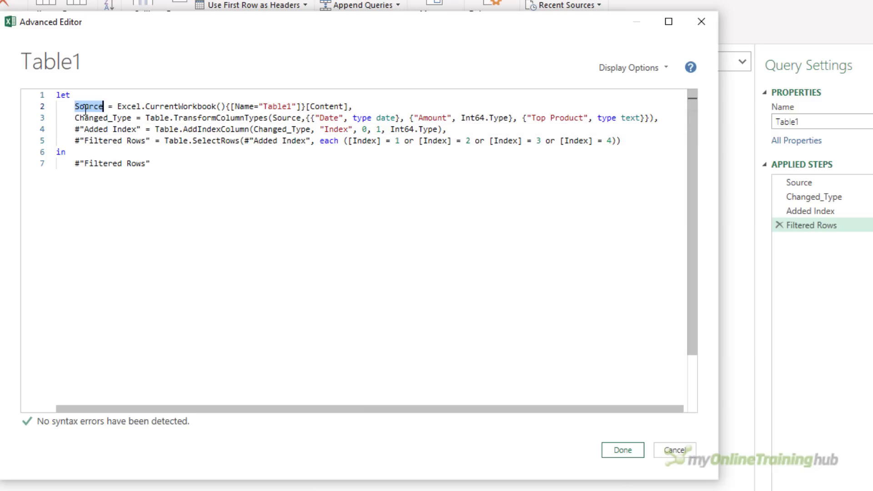
{"action": "type", "text": "MyData"}
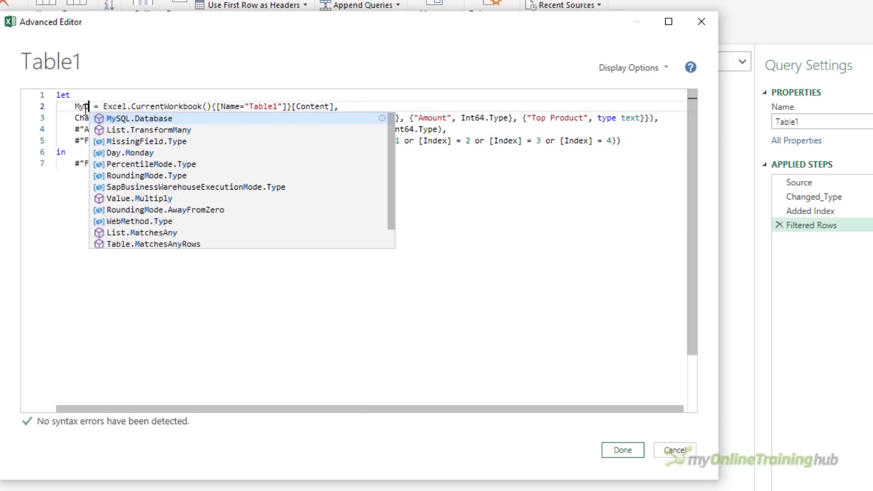
{"action": "key", "text": "Escape"}
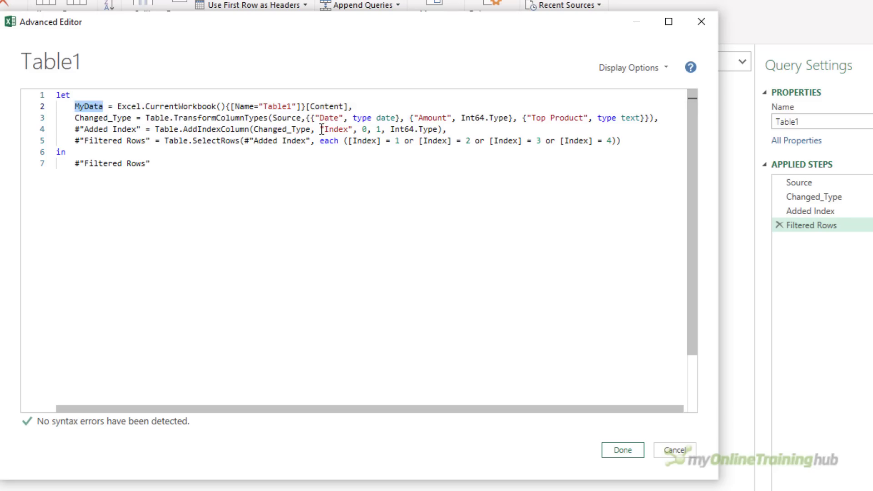
{"action": "double_click", "coordinate": [287, 118]}
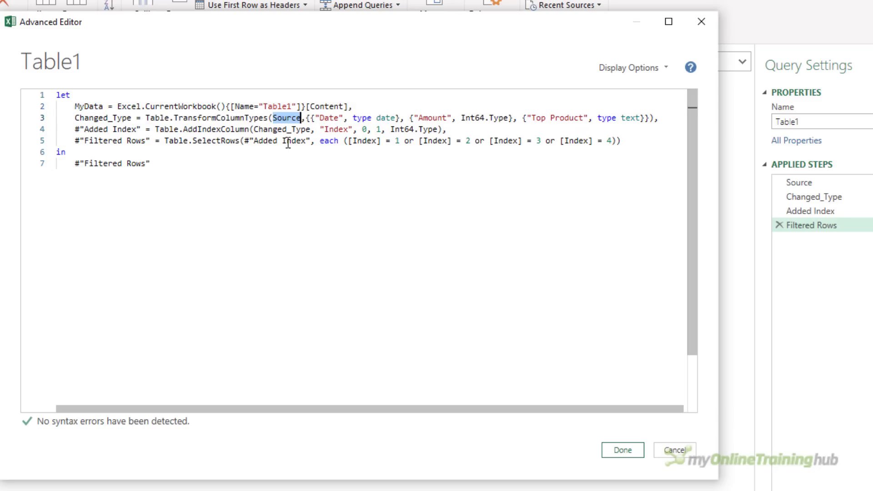
{"action": "type", "text": "MyData"}
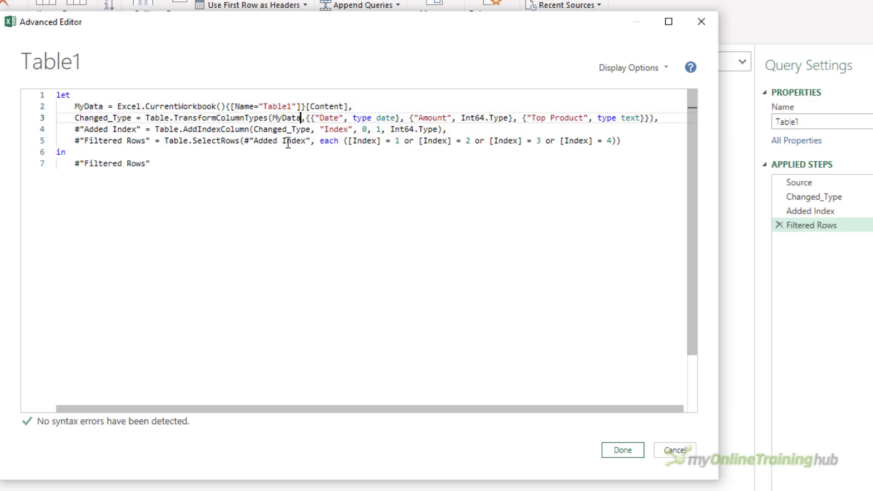
{"action": "left_click", "coordinate": [622, 450]}
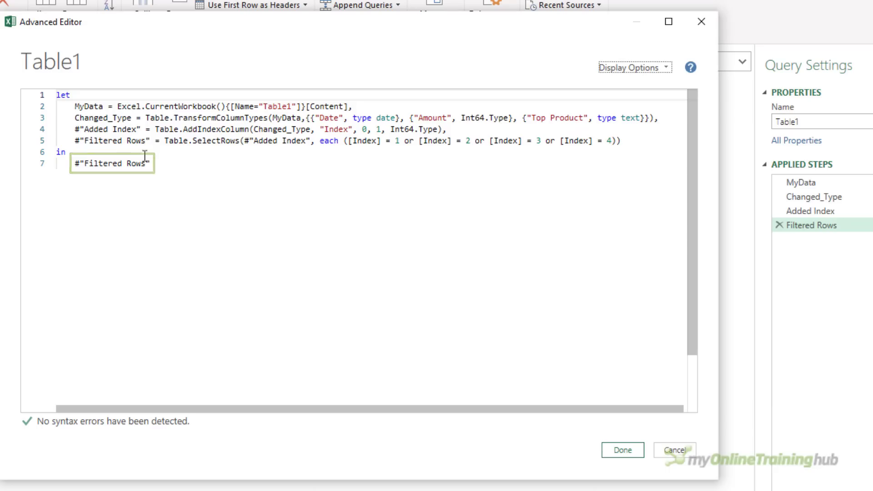
Make the query return the Added Index step instead of Filtered Rows.
{"action": "left_click", "coordinate": [141, 129]}
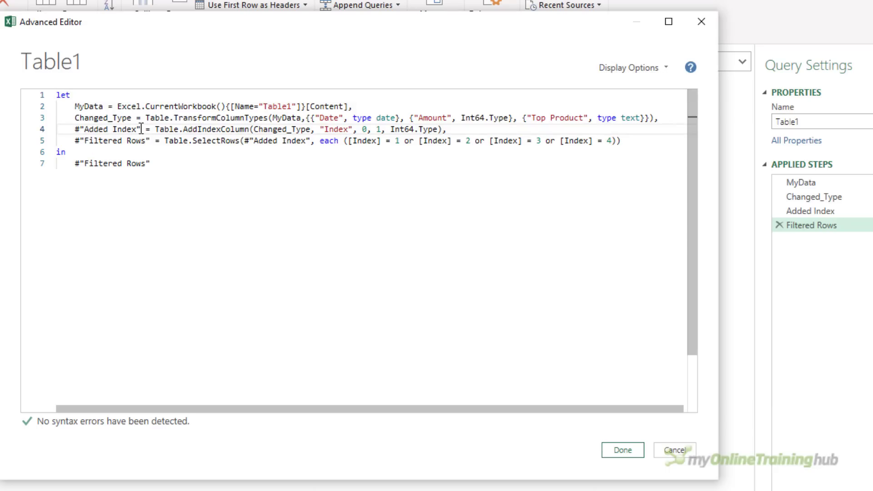
{"action": "key", "text": "shift+Home"}
{"action": "key", "text": "ctrl+c"}
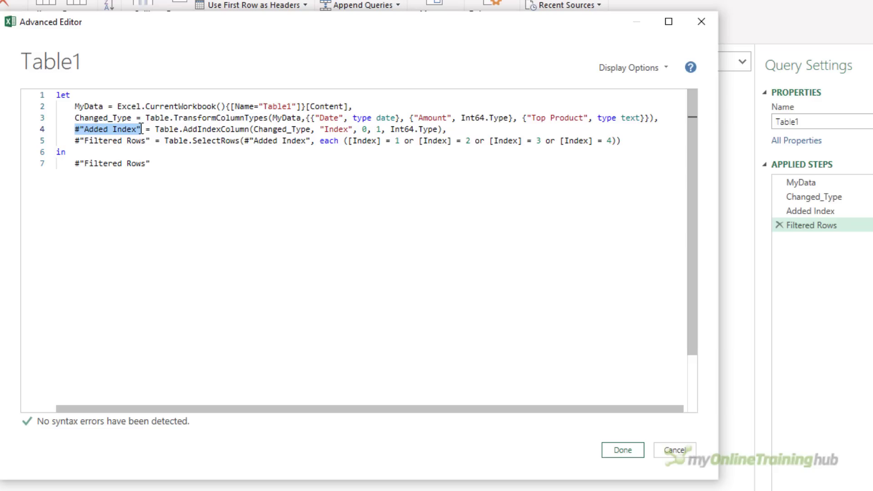
{"action": "left_click", "coordinate": [166, 167]}
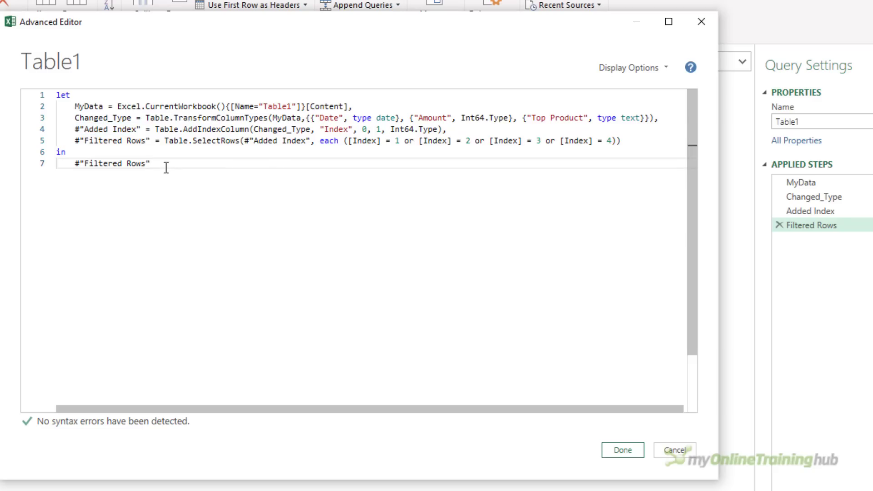
{"action": "key", "text": "shift+Home"}
{"action": "key", "text": "ctrl+v"}
{"action": "left_click", "coordinate": [621, 450]}
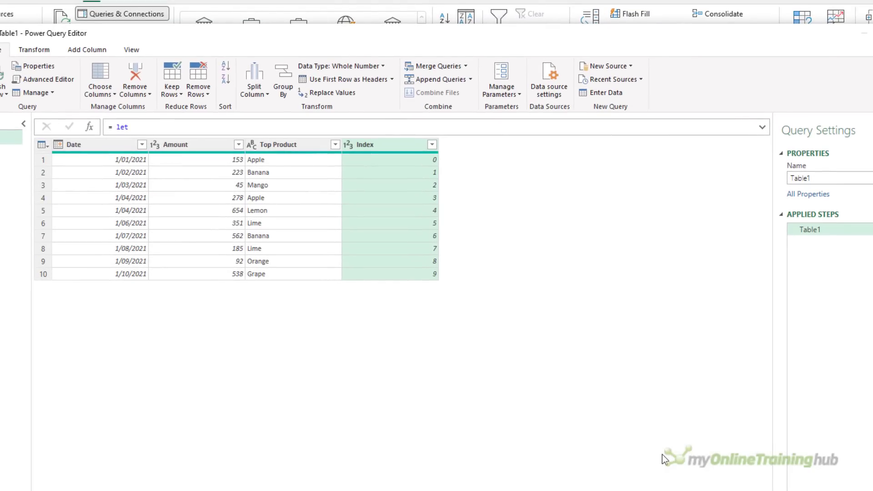
Paste #"Filtered Rows" back as the query's final output.
{"action": "left_click", "coordinate": [46, 79]}
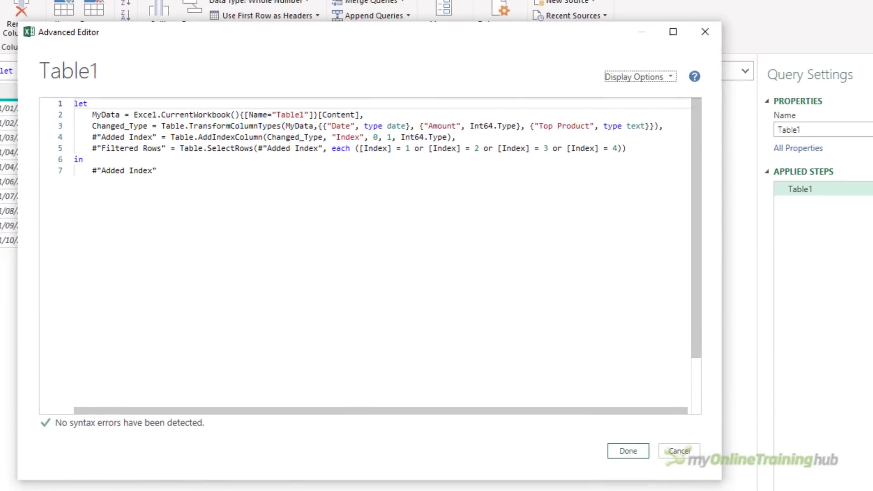
{"action": "left_click", "coordinate": [165, 148]}
{"action": "key", "text": "shift+Home"}
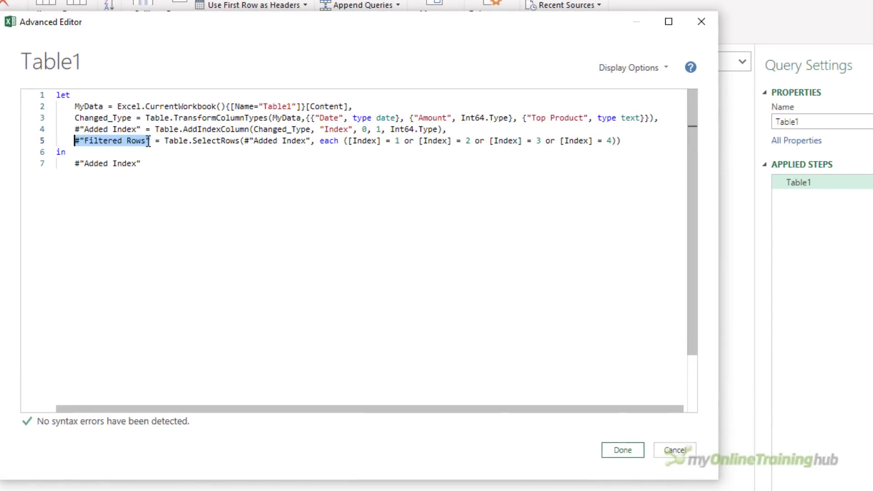
{"action": "key", "text": "ctrl+c"}
{"action": "left_click", "coordinate": [141, 163]}
{"action": "key", "text": "shift+Home"}
{"action": "key", "text": "ctrl+v"}
Preview the data at MyData, Changed_Type, Added Index and Filtered Rows in turn.
{"action": "left_click", "coordinate": [647, 456]}
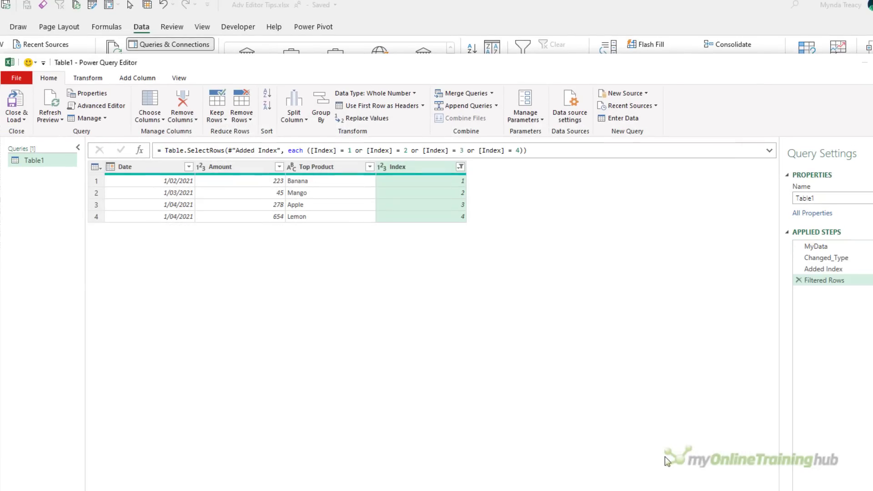
{"action": "left_click", "coordinate": [812, 247]}
{"action": "left_click", "coordinate": [816, 257]}
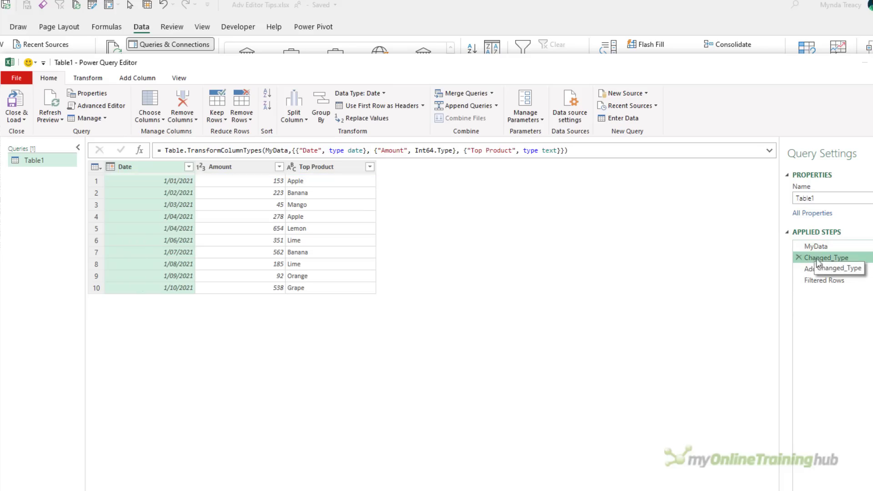
{"action": "left_click", "coordinate": [817, 269]}
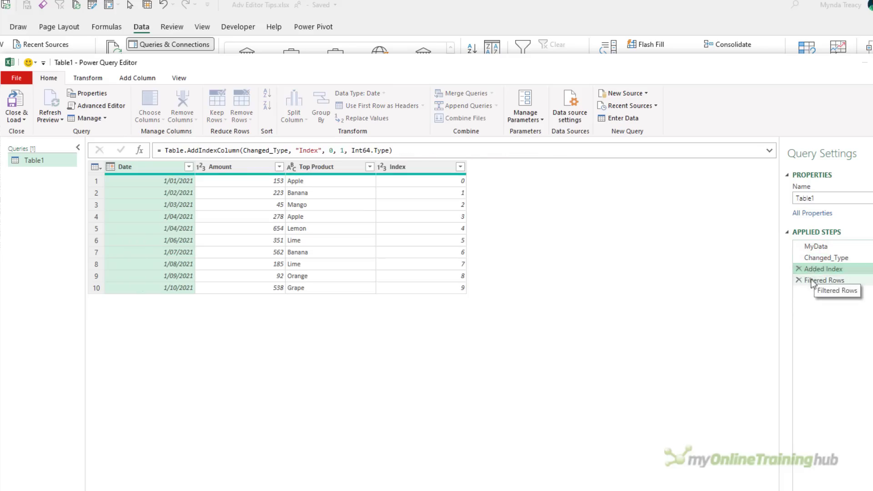
{"action": "left_click", "coordinate": [814, 280]}
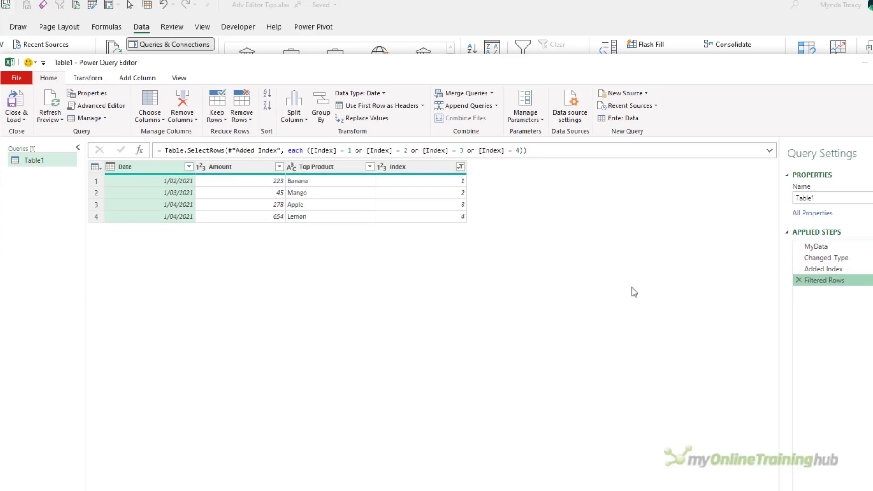
Delete the Filtered Rows and Added Index steps and select the Top Product column.
{"action": "left_click", "coordinate": [799, 280]}
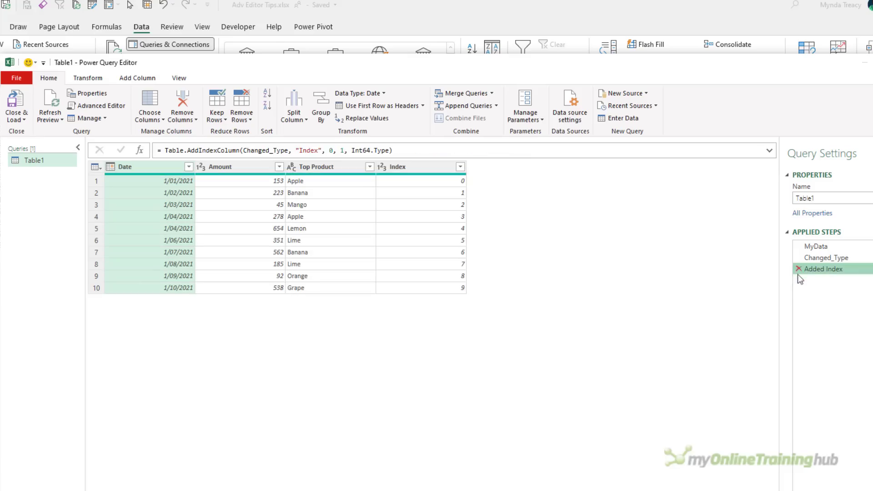
{"action": "left_click", "coordinate": [798, 269]}
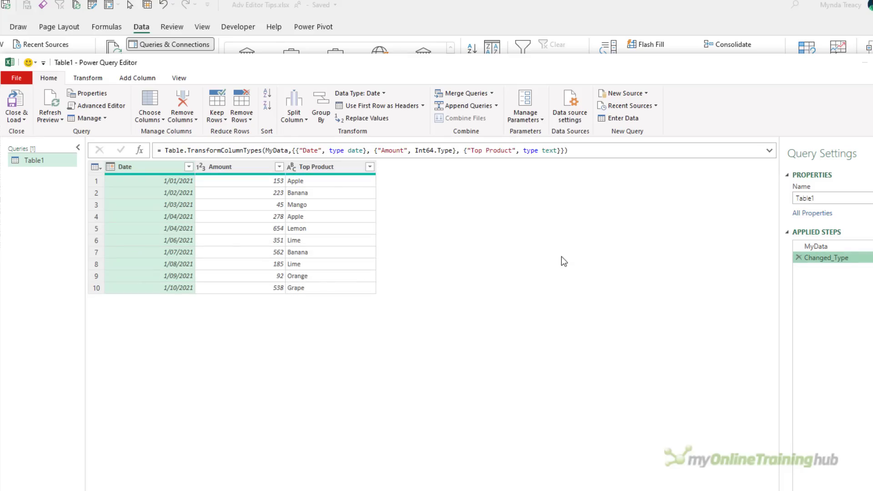
{"action": "left_click", "coordinate": [327, 169]}
Sum the Amount column with the Statistics Sum command, producing 3081.
{"action": "left_click", "coordinate": [245, 169]}
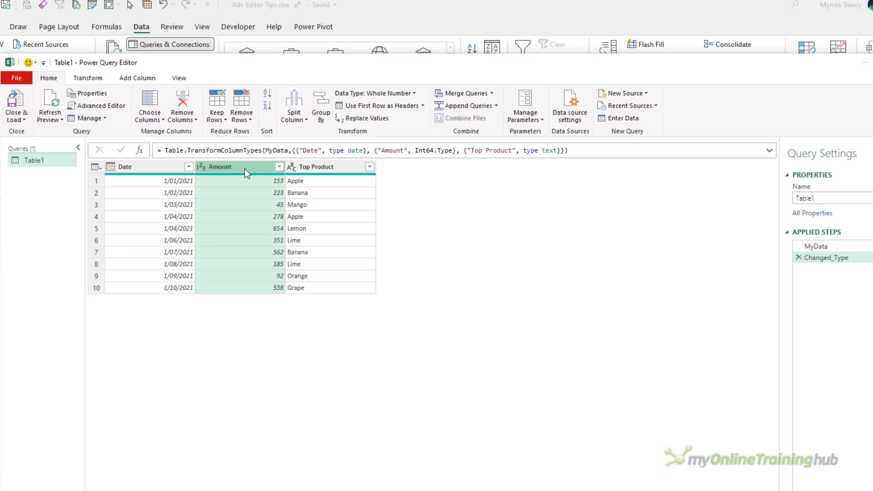
{"action": "left_click", "coordinate": [96, 83]}
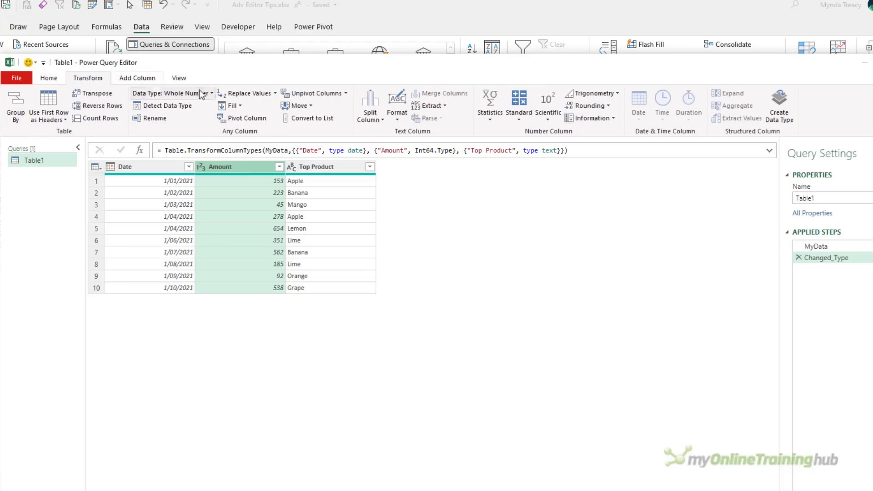
{"action": "left_click", "coordinate": [496, 119]}
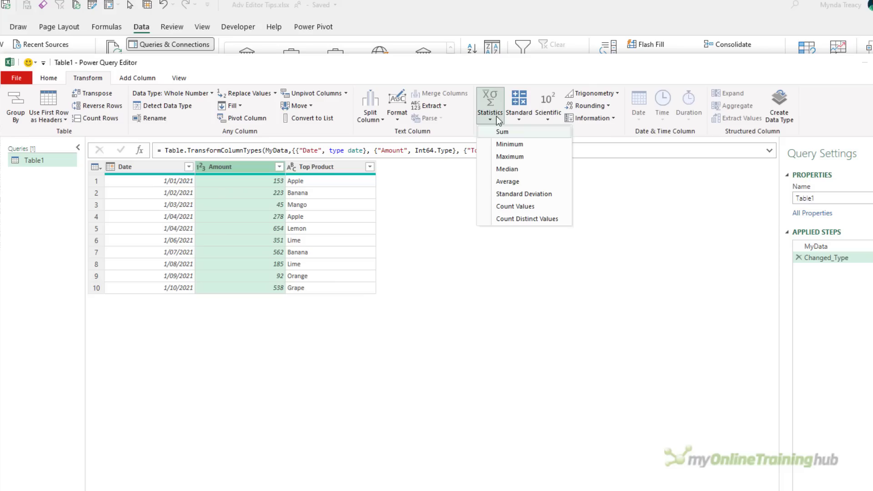
{"action": "left_click", "coordinate": [516, 135]}
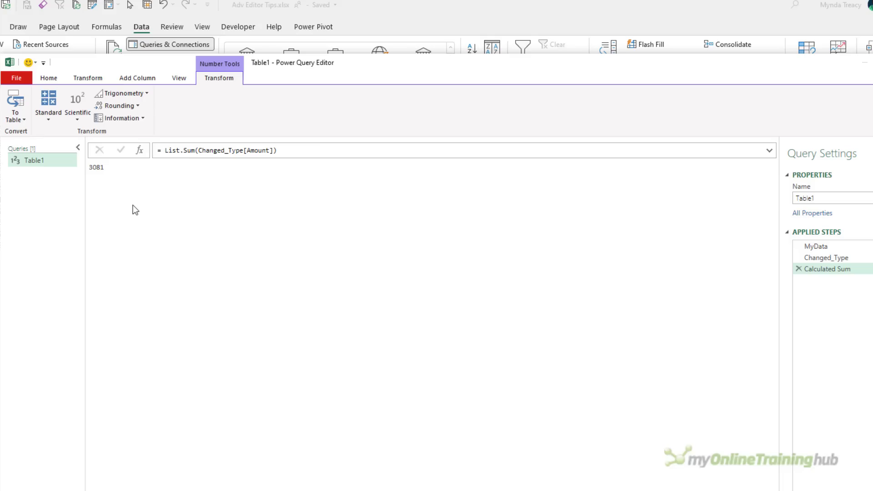
Move the Calculated Sum line above Changed_Type and fix the trailing commas.
{"action": "left_click", "coordinate": [50, 79]}
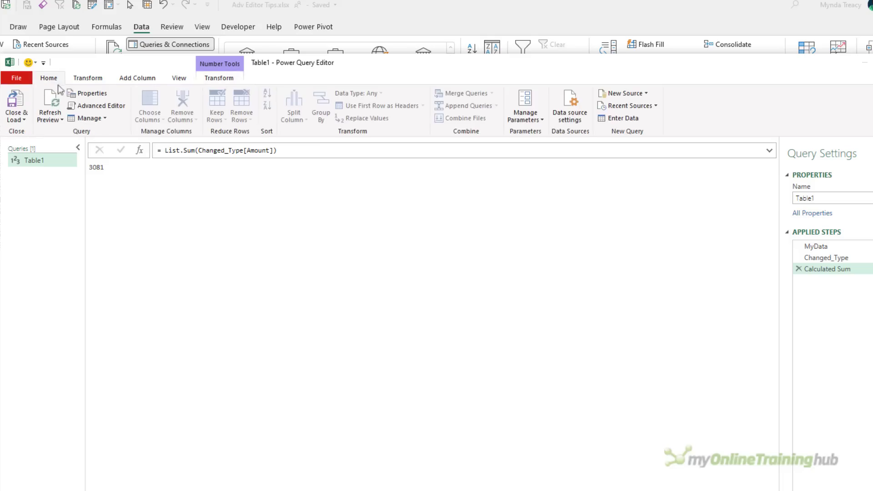
{"action": "left_click", "coordinate": [87, 106]}
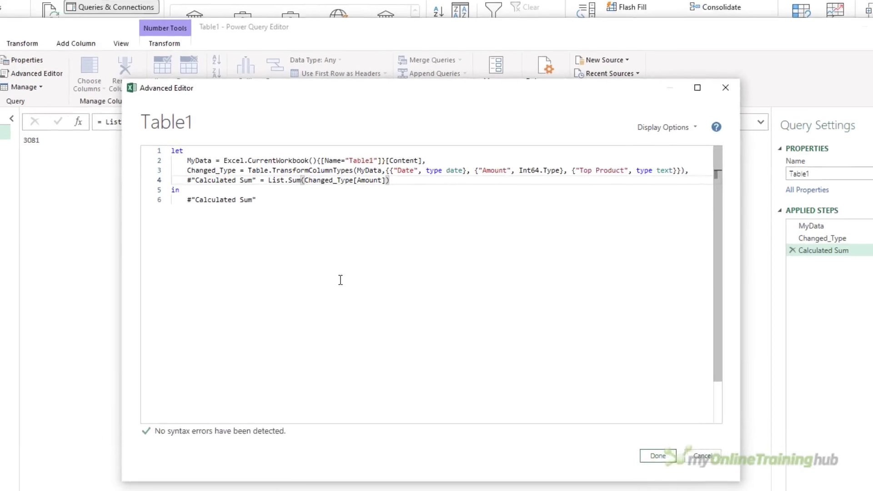
{"action": "key", "text": "shift+Home"}
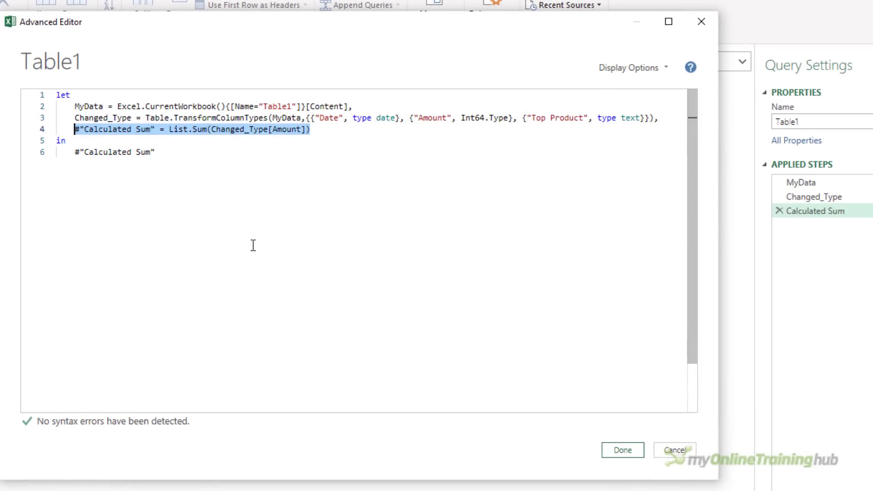
{"action": "key", "text": "Delete"}
{"action": "key", "text": "Up"}
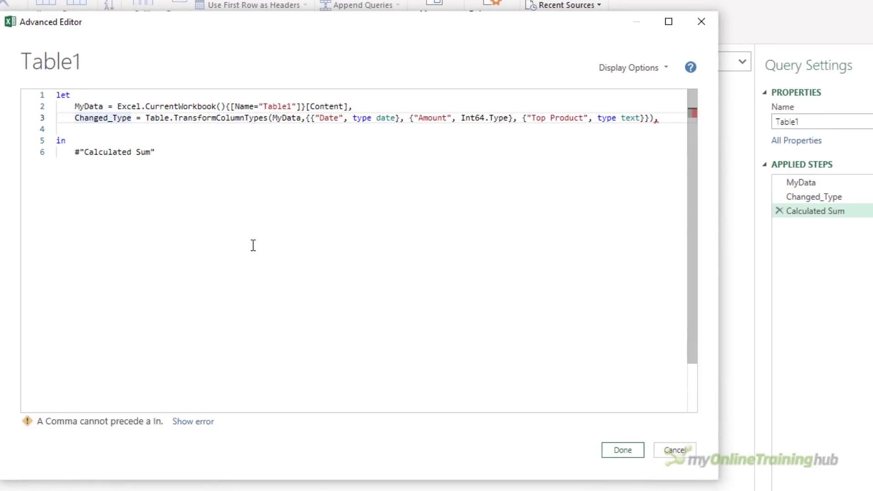
{"action": "key", "text": "Return"}
{"action": "key", "text": "Up"}
{"action": "key", "text": "ctrl+v"}
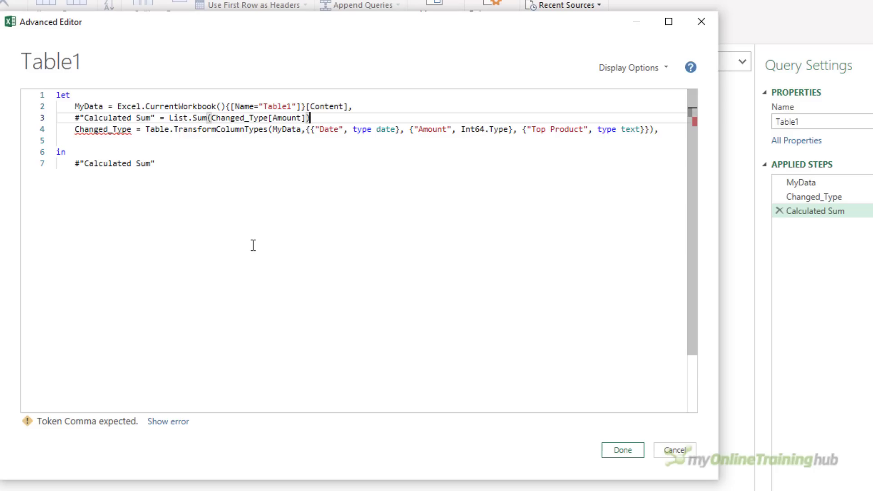
{"action": "type", "text": ","}
{"action": "key", "text": "Down"}
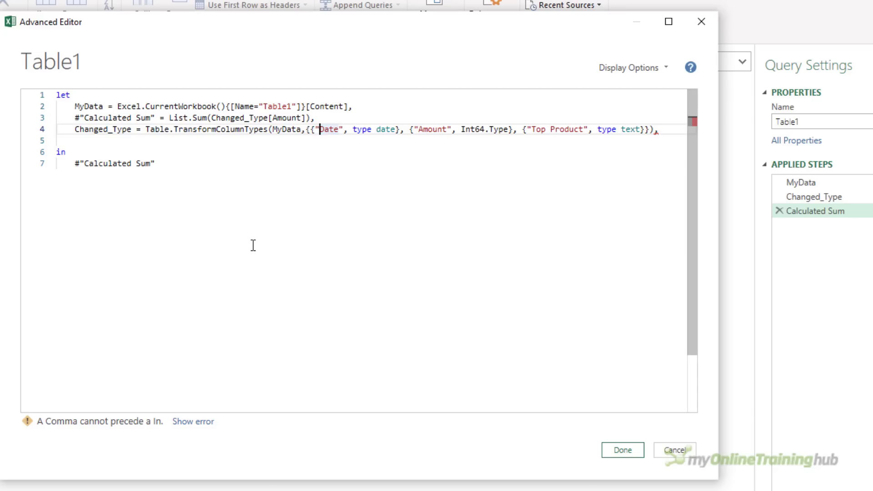
{"action": "key", "text": "End"}
{"action": "key", "text": "BackSpace"}
{"action": "key", "text": "Delete"}
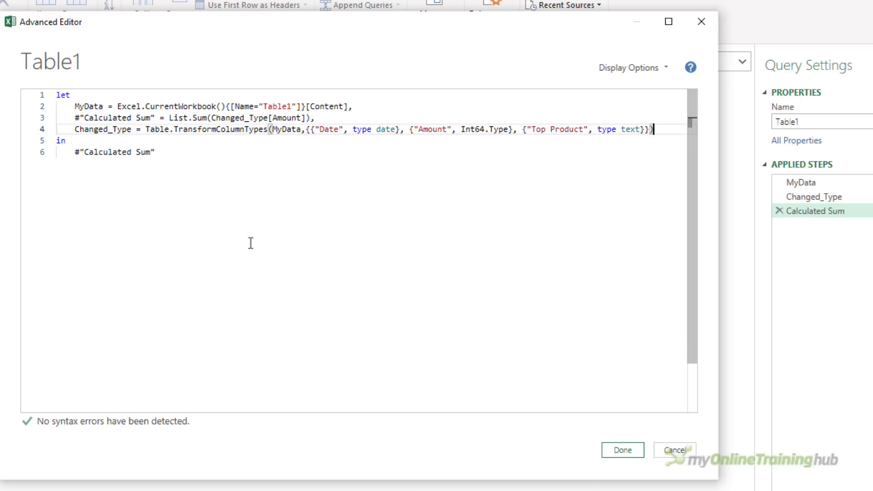
Set the final output to Changed_Type instead of #"Calculated Sum" and apply.
{"action": "left_click", "coordinate": [132, 129]}
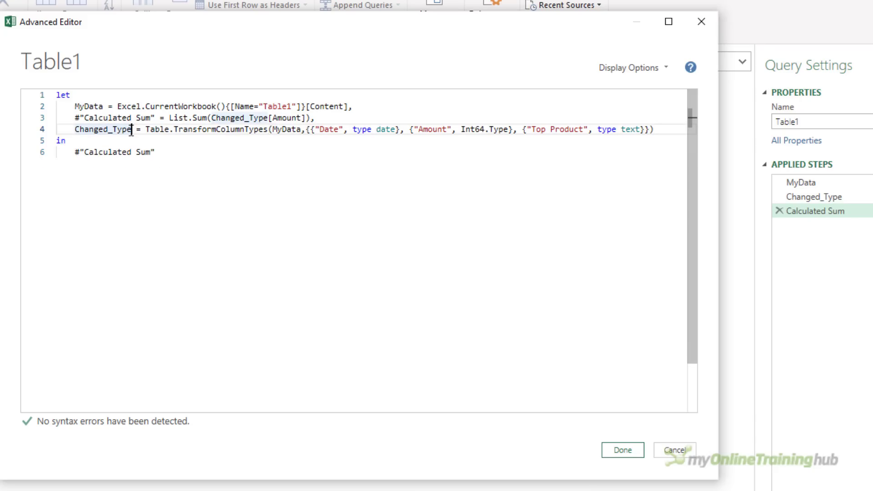
{"action": "double_click", "coordinate": [131, 130]}
{"action": "left_click", "coordinate": [169, 150]}
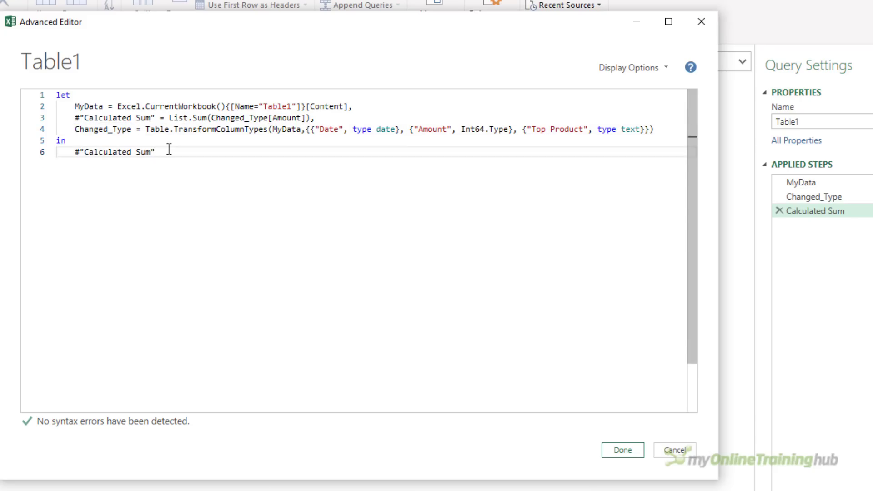
{"action": "key", "text": "shift+Home"}
{"action": "type", "text": "Changed_Type"}
{"action": "left_click", "coordinate": [622, 450]}
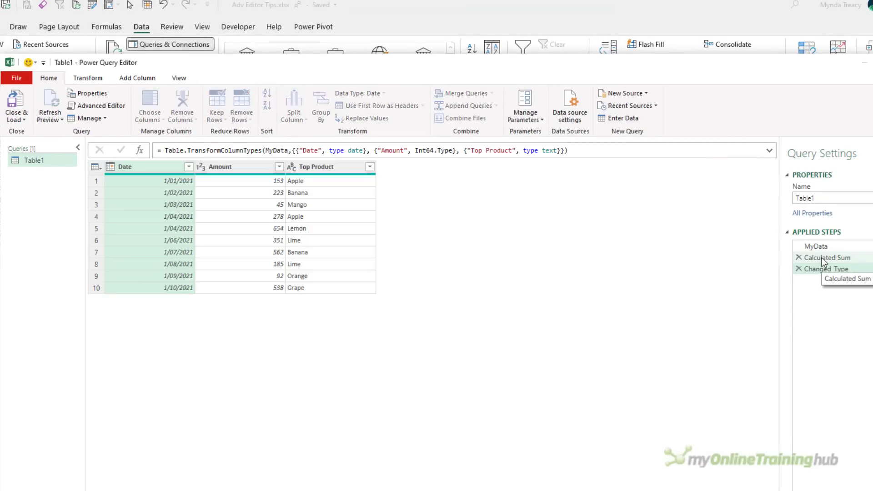
Rename the #"Calculated Sum" step to Total on line 3 of the M code.
{"action": "left_click", "coordinate": [824, 258]}
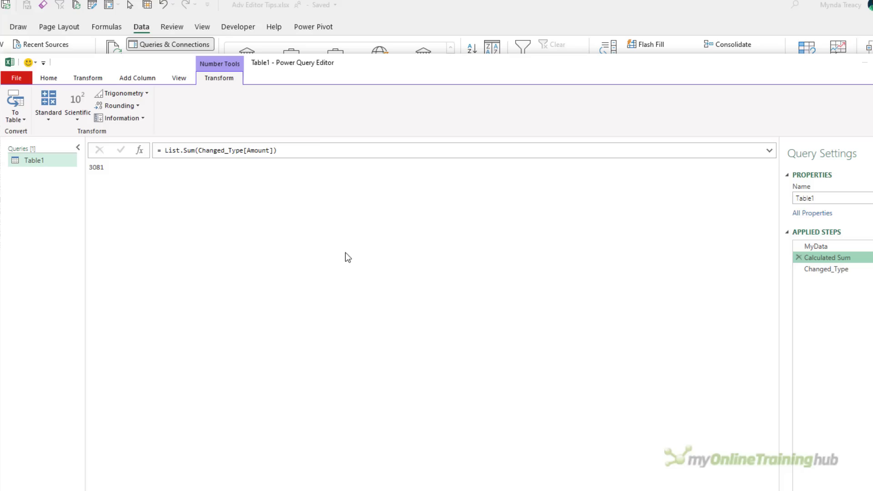
{"action": "left_click", "coordinate": [819, 271]}
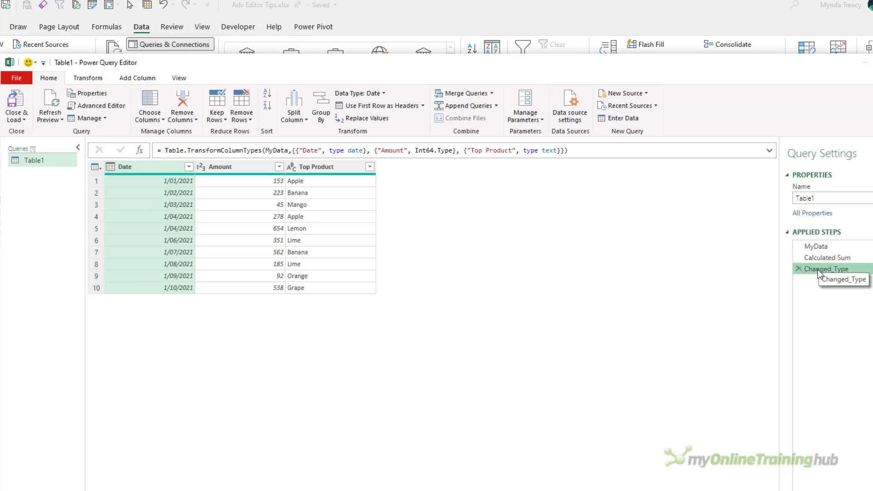
{"action": "left_click", "coordinate": [113, 109]}
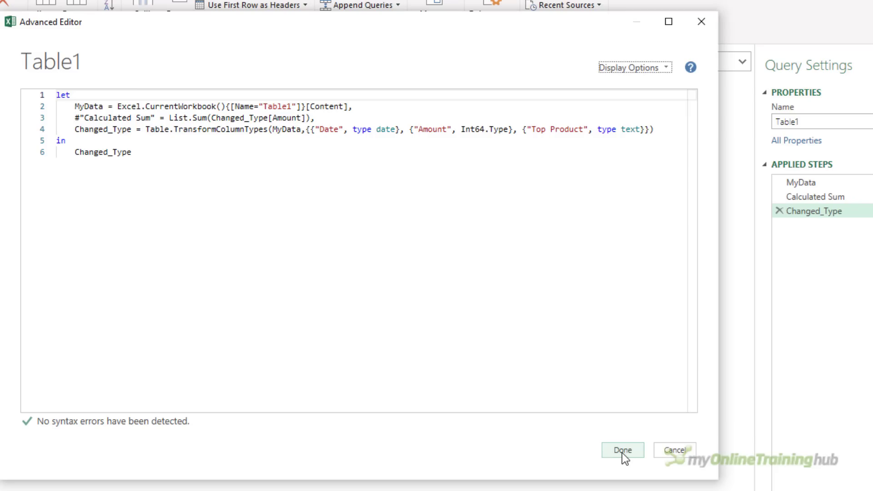
{"action": "left_click", "coordinate": [154, 118]}
{"action": "key", "text": "shift+Home"}
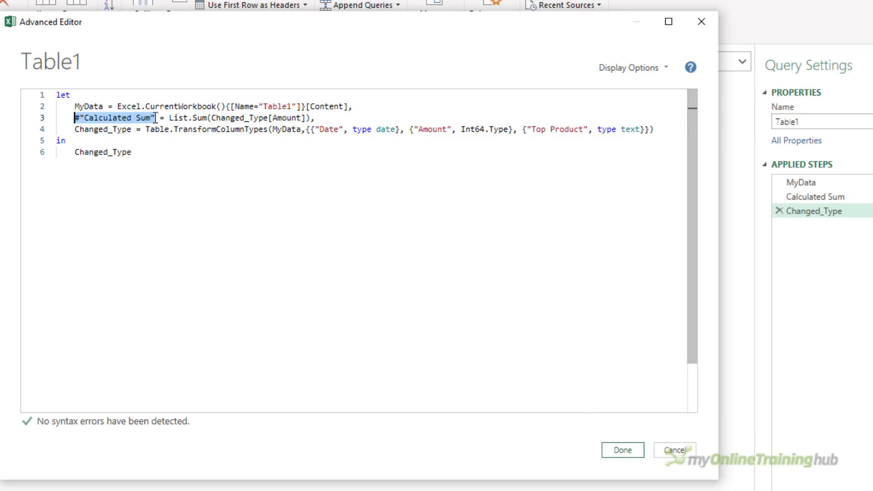
{"action": "type", "text": "Total"}
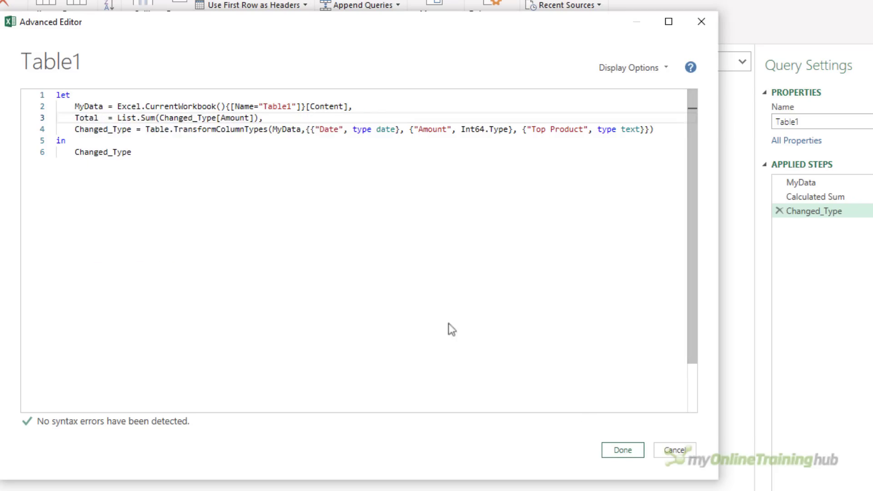
{"action": "left_click", "coordinate": [611, 449]}
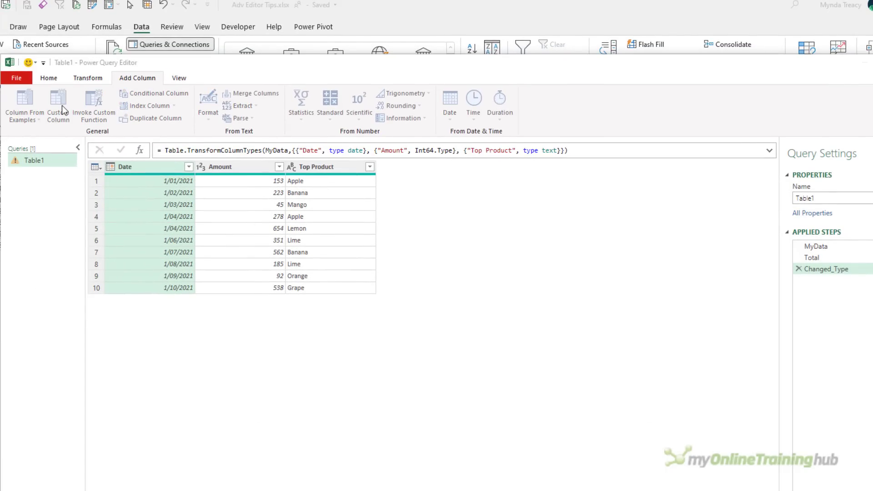
Add a custom column named Percentage of Total with formula [Amount] / Total.
{"action": "left_click", "coordinate": [62, 106]}
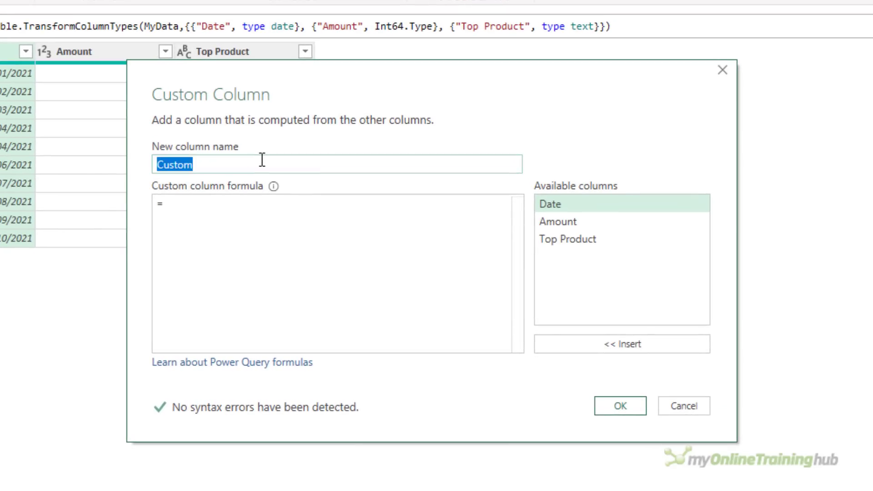
{"action": "type", "text": "Percentage of Total"}
{"action": "left_click", "coordinate": [300, 203]}
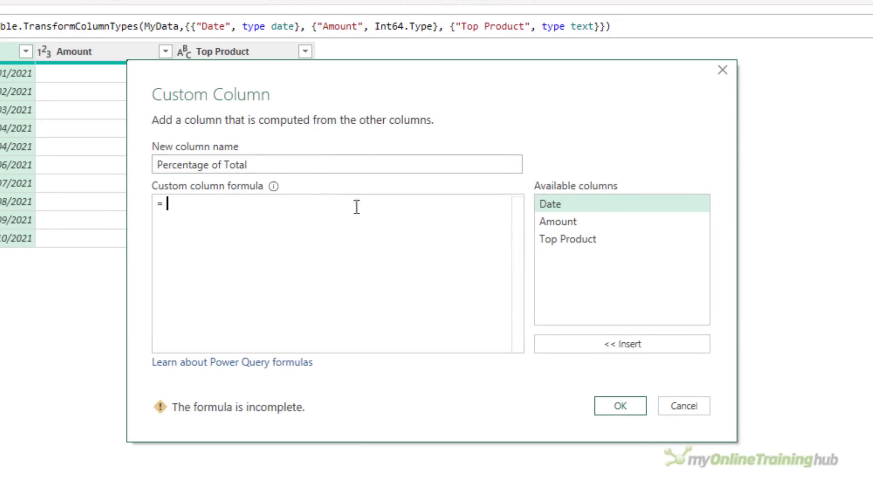
{"action": "double_click", "coordinate": [555, 222]}
{"action": "type", "text": "/ Total"}
{"action": "left_click", "coordinate": [621, 406]}
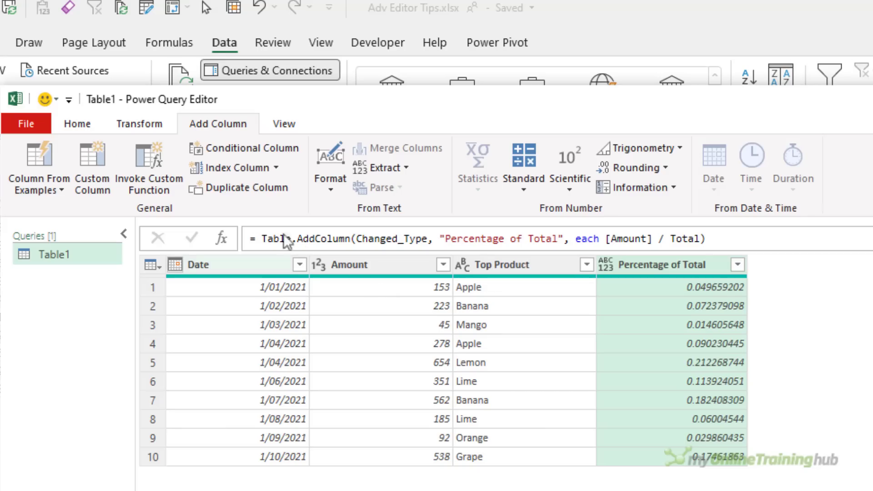
In the Advanced Editor, insert the line 'Target = 500,' above the MyData step.
{"action": "left_click", "coordinate": [75, 124]}
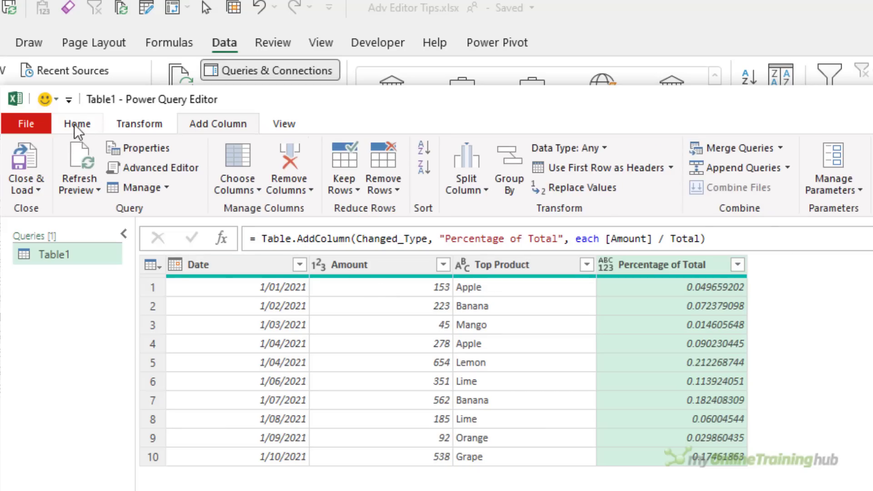
{"action": "left_click", "coordinate": [156, 168]}
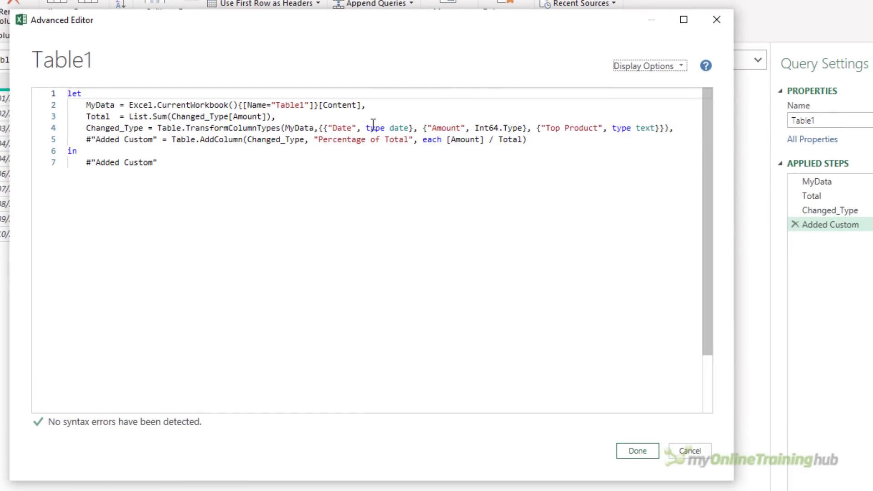
{"action": "left_click", "coordinate": [385, 105]}
{"action": "key", "text": "Home"}
{"action": "key", "text": "Return"}
{"action": "key", "text": "Up"}
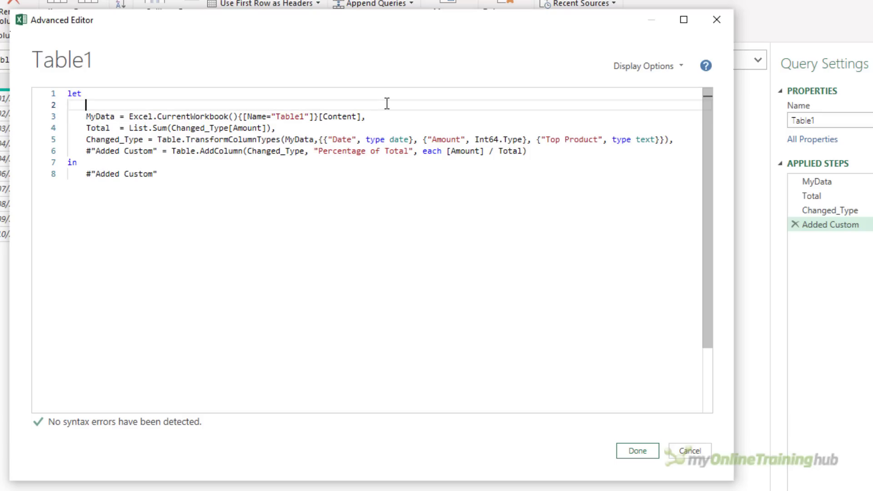
{"action": "type", "text": "Targ"}
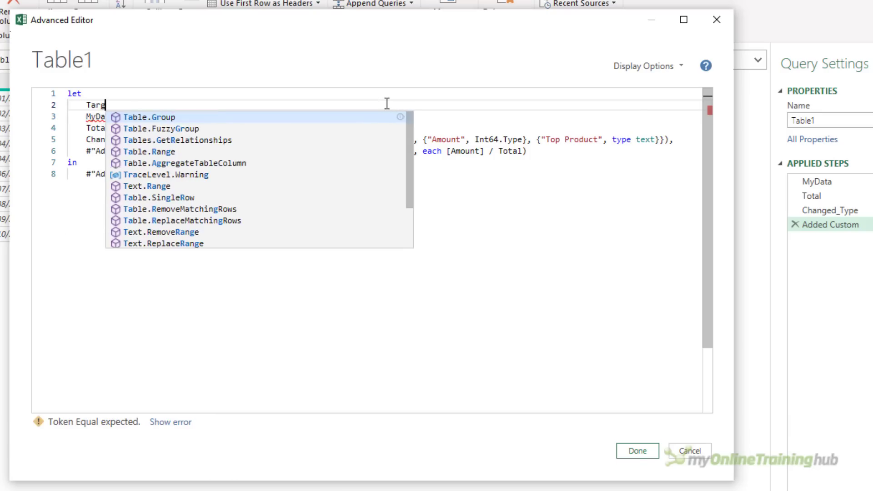
{"action": "type", "text": "et"}
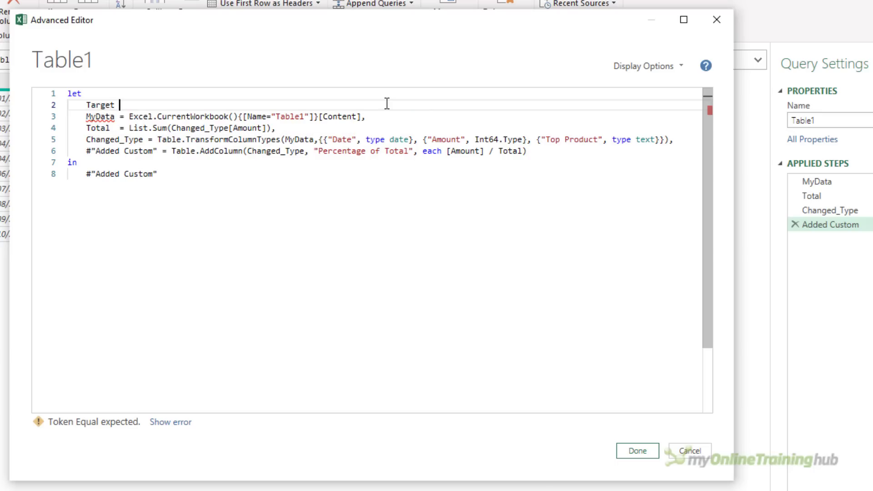
{"action": "type", "text": "= "}
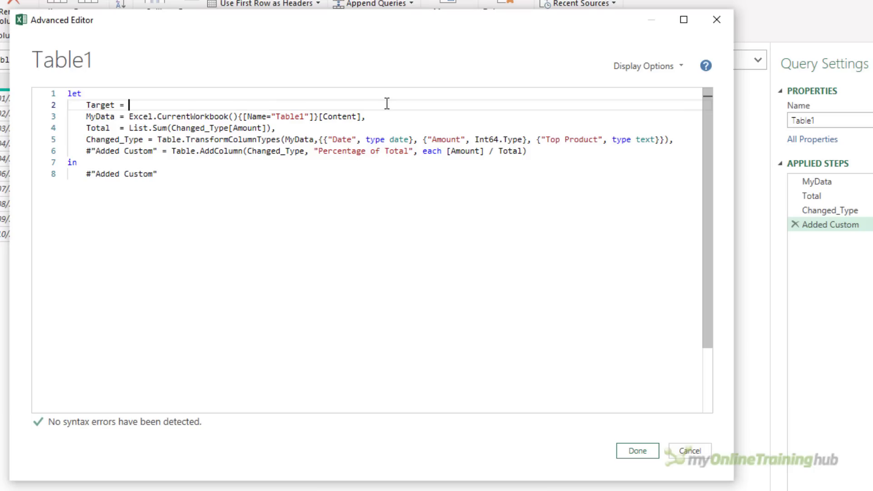
{"action": "type", "text": "500,"}
Apply the code, preview the Target step's value, then return to the Added Custom step.
{"action": "left_click", "coordinate": [637, 451]}
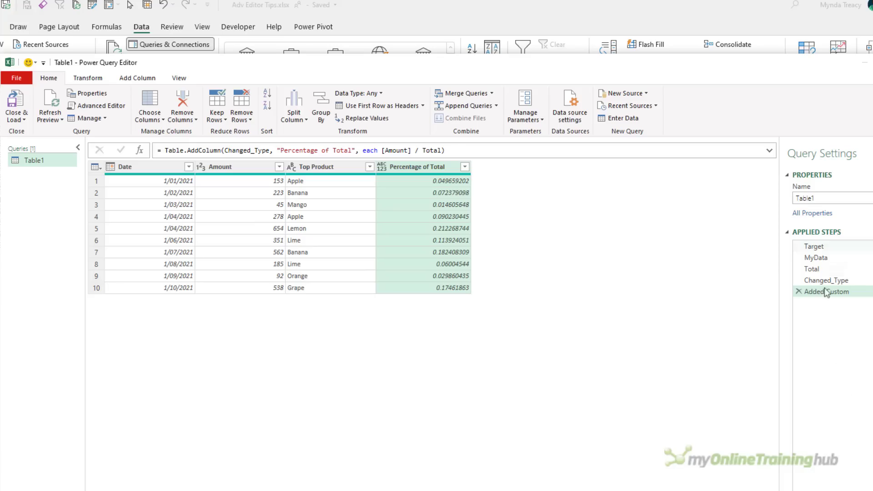
{"action": "left_click", "coordinate": [815, 247]}
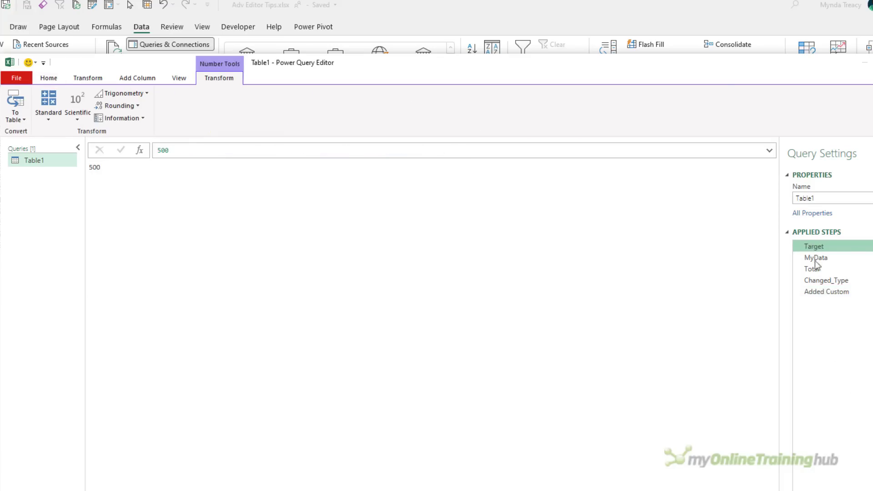
{"action": "left_click", "coordinate": [813, 292]}
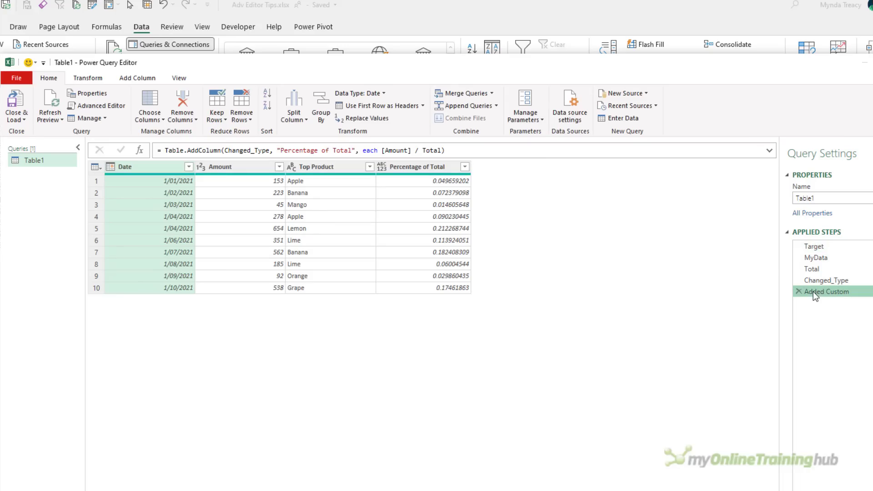
Add a Target Met custom column: if [Amount] > Target then true else false.
{"action": "left_click", "coordinate": [131, 81]}
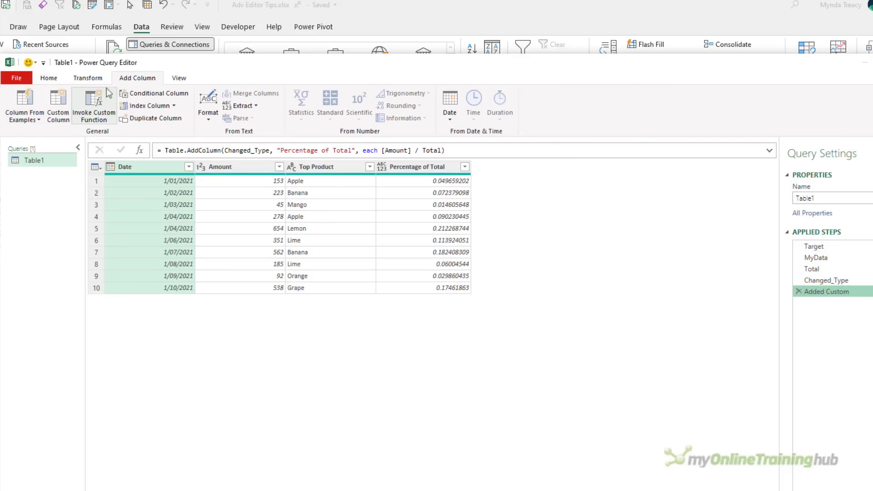
{"action": "left_click", "coordinate": [58, 114]}
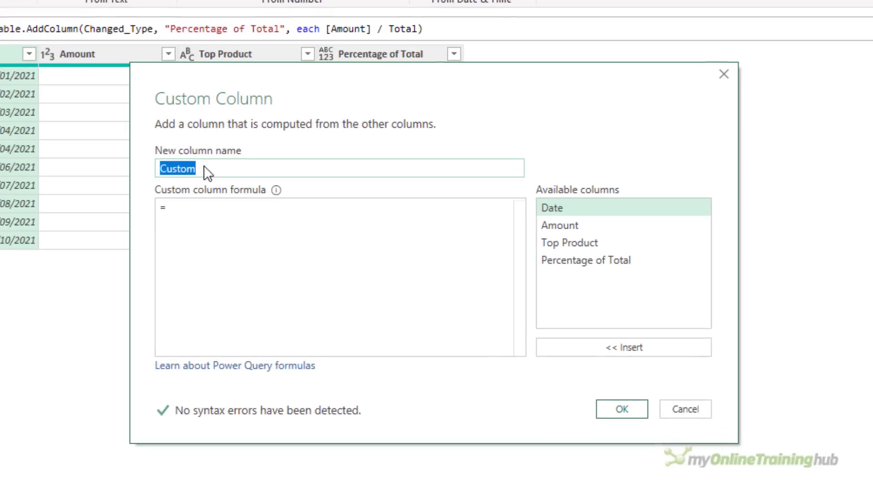
{"action": "type", "text": "Target Met"}
{"action": "left_click", "coordinate": [256, 209]}
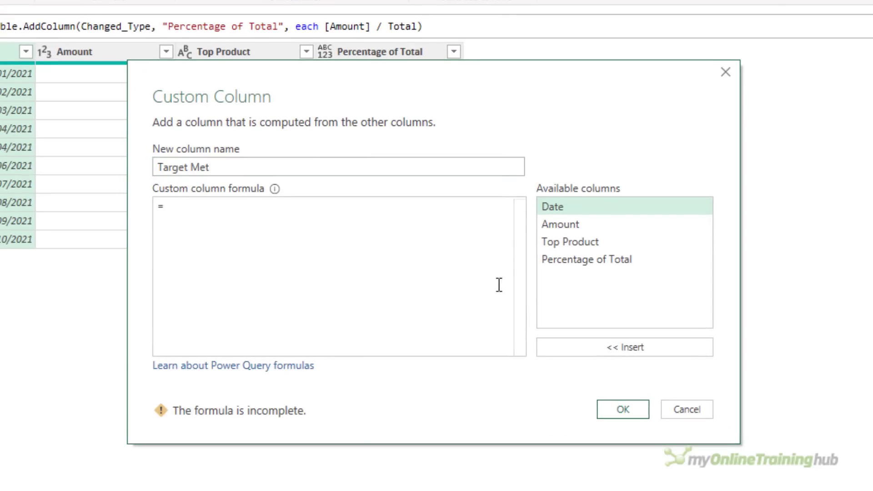
{"action": "type", "text": "if"}
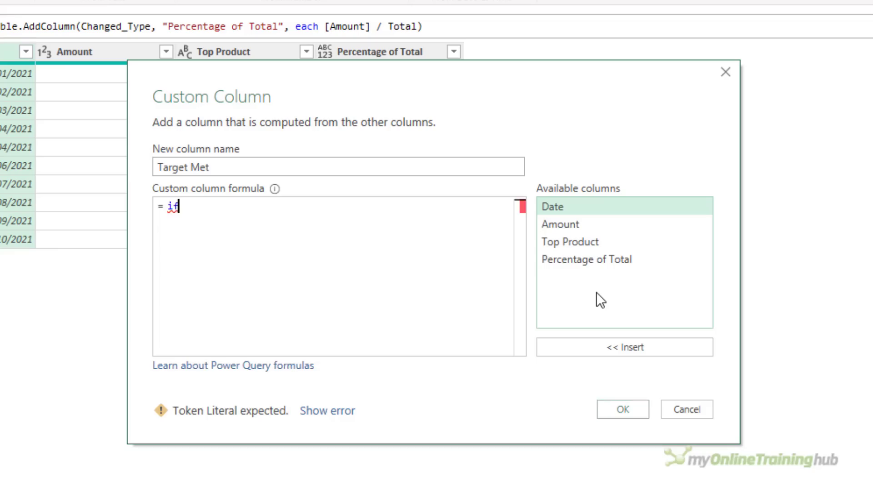
{"action": "double_click", "coordinate": [579, 224]}
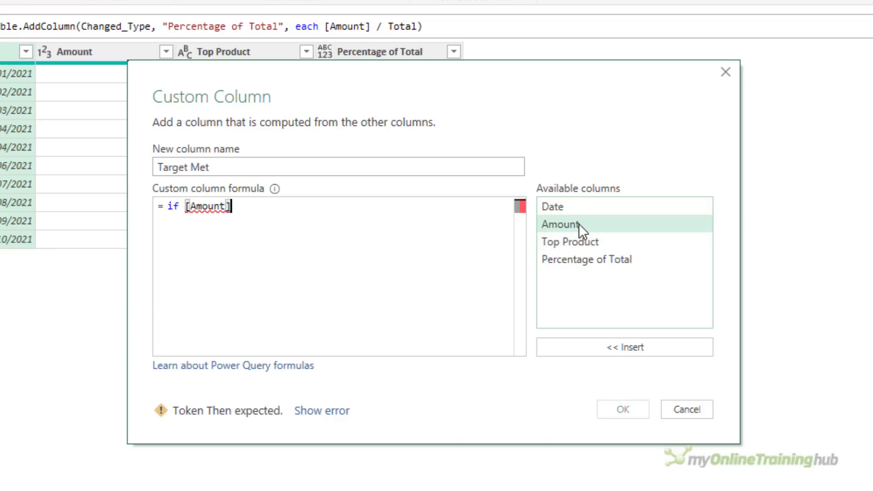
{"action": "type", "text": "> Target then true "}
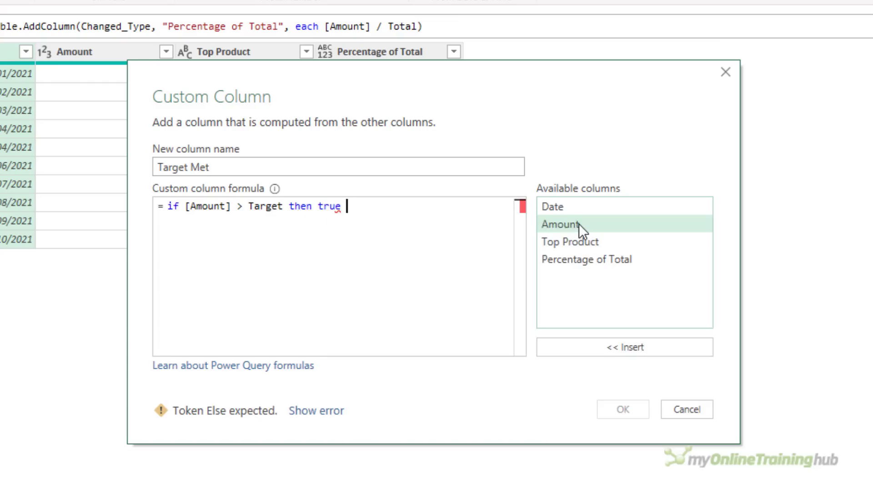
{"action": "type", "text": "else false"}
{"action": "key", "text": "Escape"}
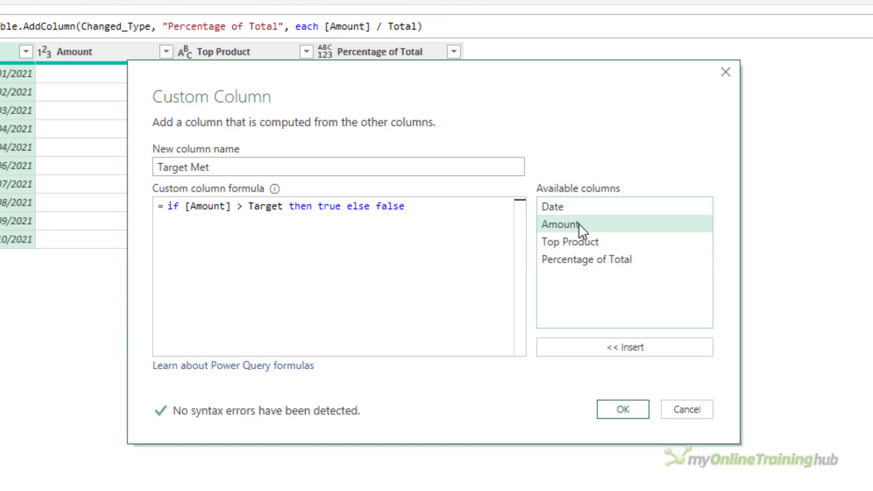
{"action": "left_click", "coordinate": [623, 409]}
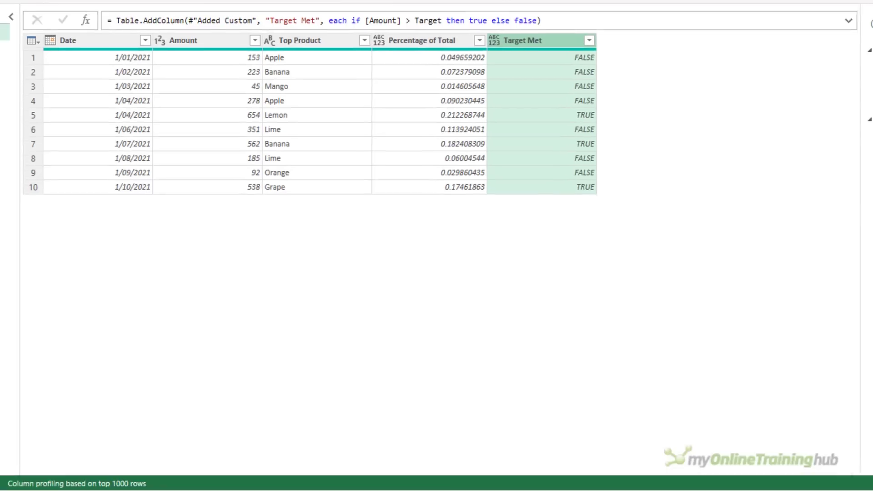
Change the Target step's value from 500 to 600, then view the final Added Custom1 step.
{"action": "left_click", "coordinate": [830, 125]}
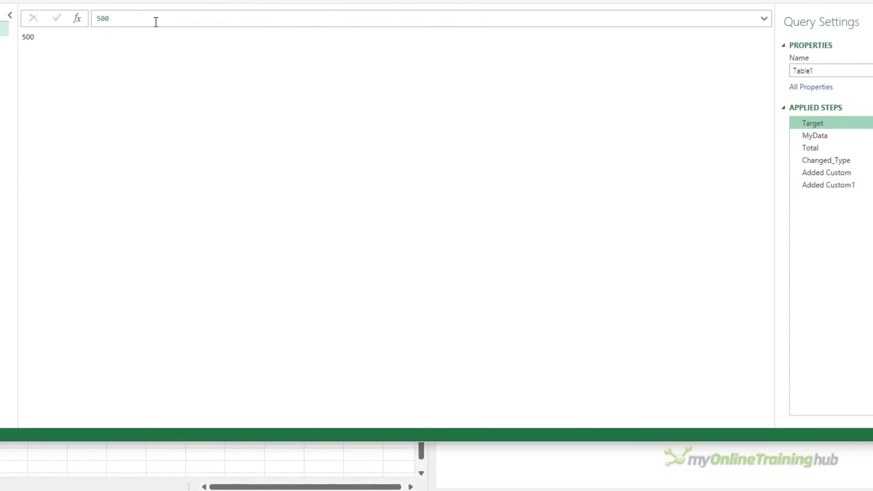
{"action": "left_click", "coordinate": [156, 22]}
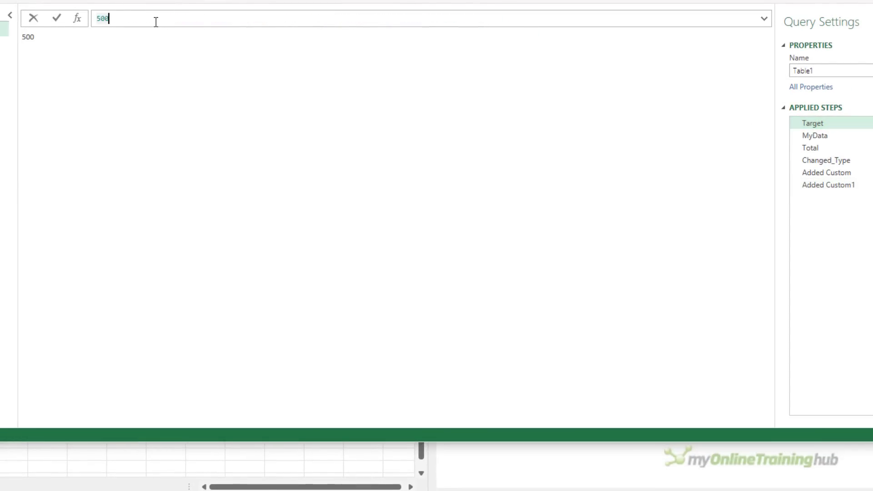
{"action": "key", "text": "Left"}
{"action": "key", "text": "Left"}
{"action": "key", "text": "Left"}
{"action": "key", "text": "Delete"}
{"action": "type", "text": "6"}
{"action": "key", "text": "Return"}
{"action": "left_click", "coordinate": [834, 183]}
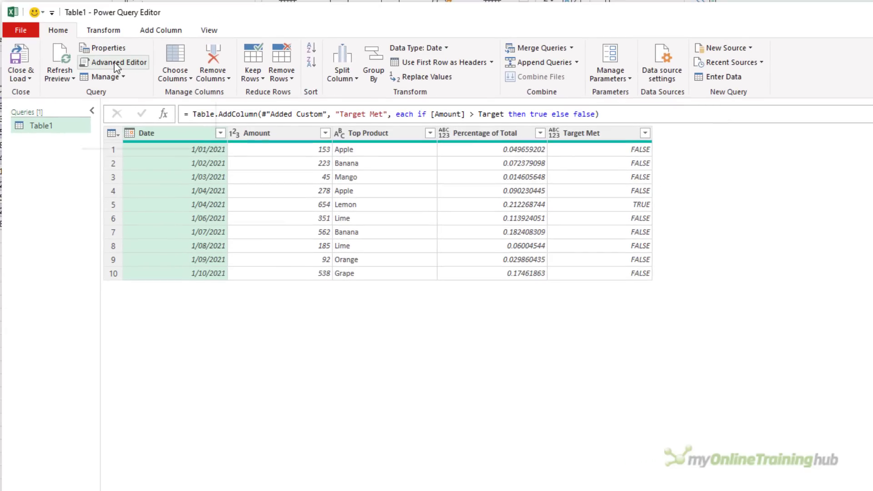
In the Advanced Editor, replace true with "Target Reached" and false with "" in the Target Met formula.
{"action": "left_click", "coordinate": [114, 64]}
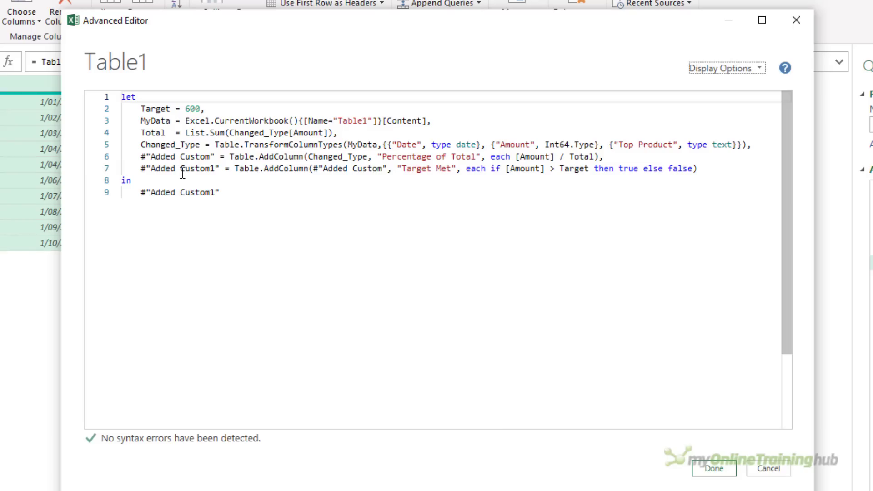
{"action": "left_click", "coordinate": [618, 169]}
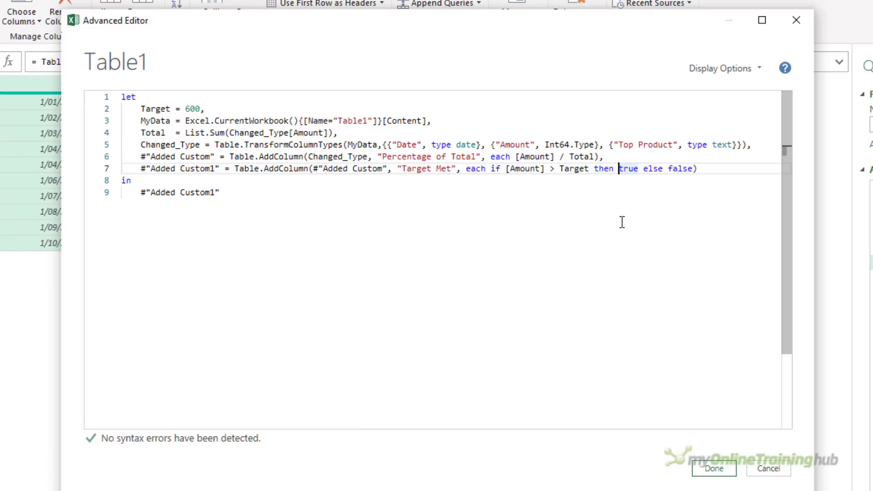
{"action": "key", "text": "ctrl+Delete"}
{"action": "type", "text": "\"\"Target "}
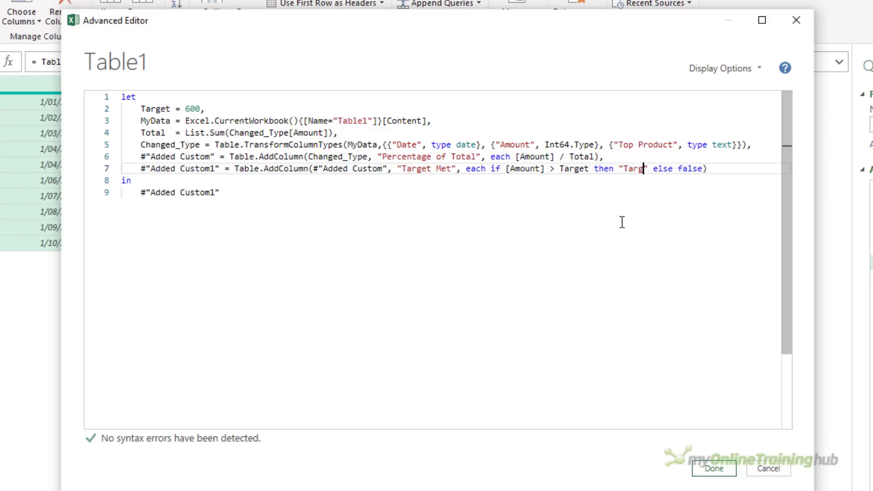
{"action": "type", "text": "Reached"}
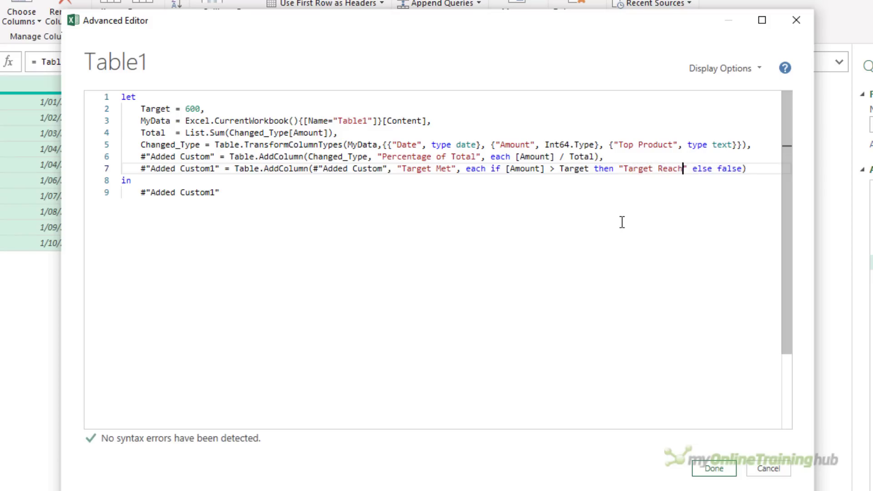
{"action": "key", "text": "ctrl+Right"}
{"action": "key", "text": "Right"}
{"action": "key", "text": "ctrl+Delete"}
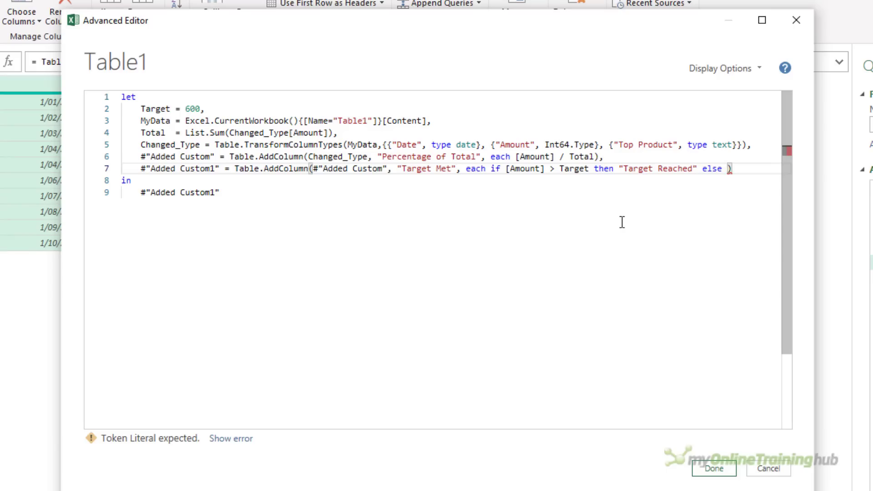
{"action": "type", "text": "\""}
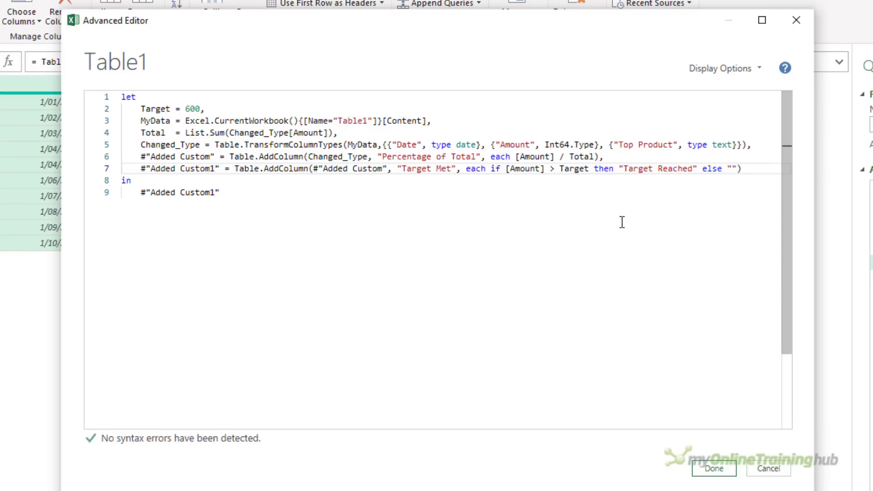
{"action": "left_click", "coordinate": [711, 467]}
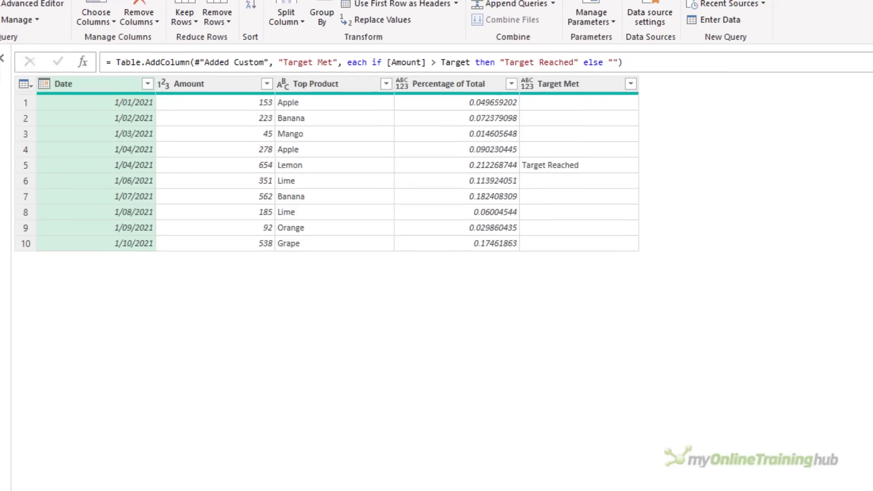
{"action": "left_click", "coordinate": [25, 3]}
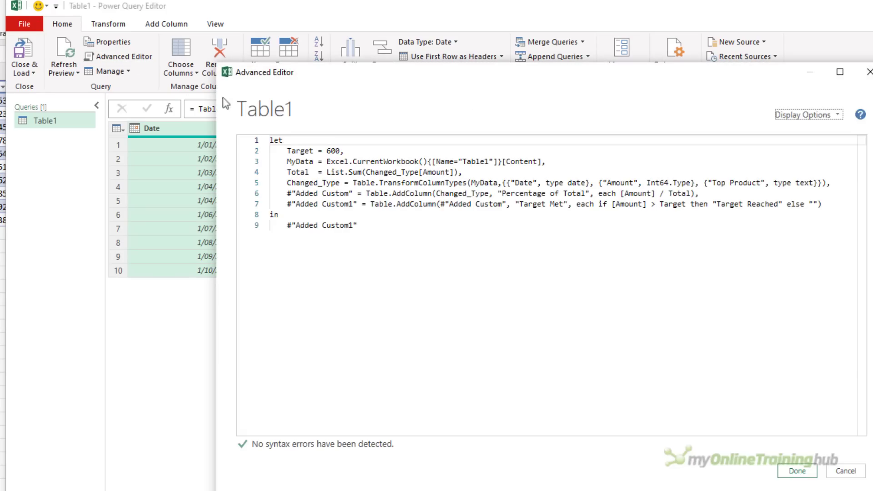
{"action": "left_click", "coordinate": [359, 151]}
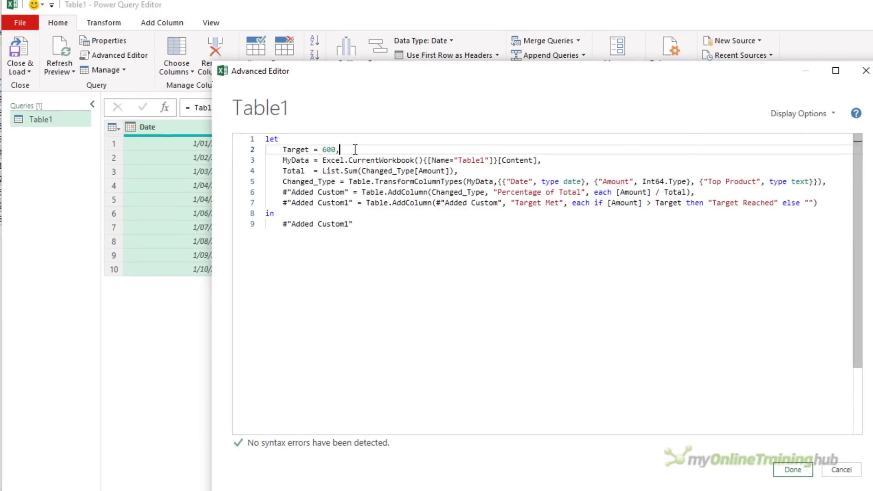
{"action": "key", "text": "Return"}
{"action": "type", "text": "FavouriteFruit"}
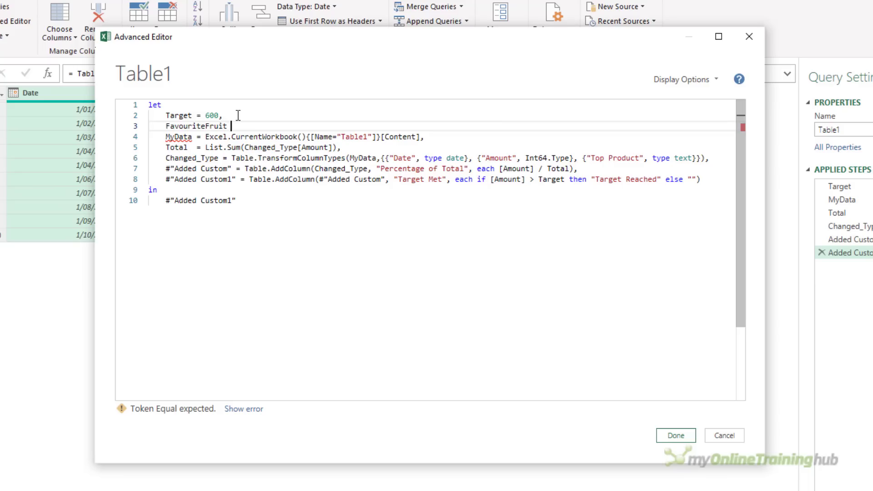
{"action": "type", "text": " = "}
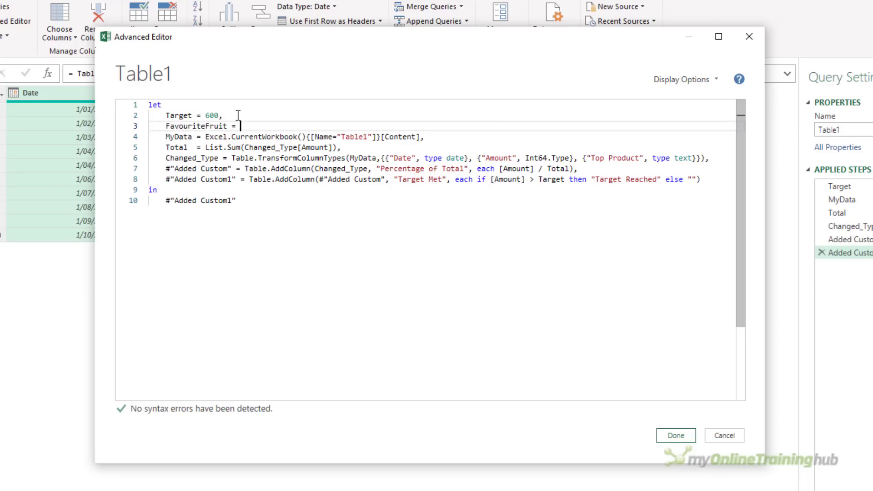
{"action": "type", "text": "{}"}
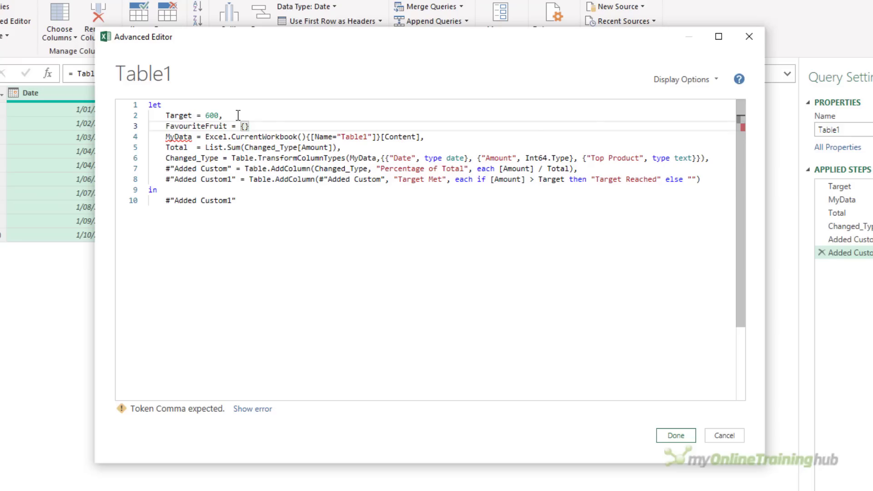
{"action": "type", "text": ","}
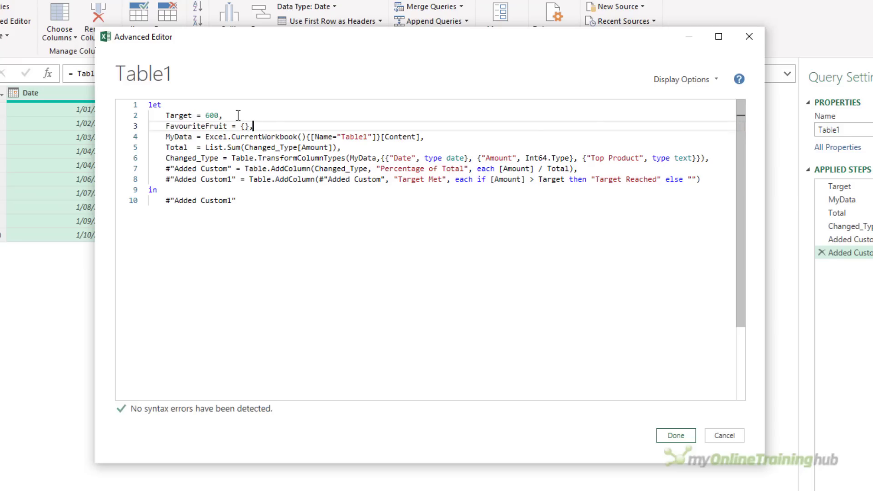
{"action": "key", "text": "Left"}
{"action": "key", "text": "Left"}
{"action": "type", "text": "\"Apple"}
{"action": "key", "text": "Right"}
{"action": "type", "text": ", \"Orange"}
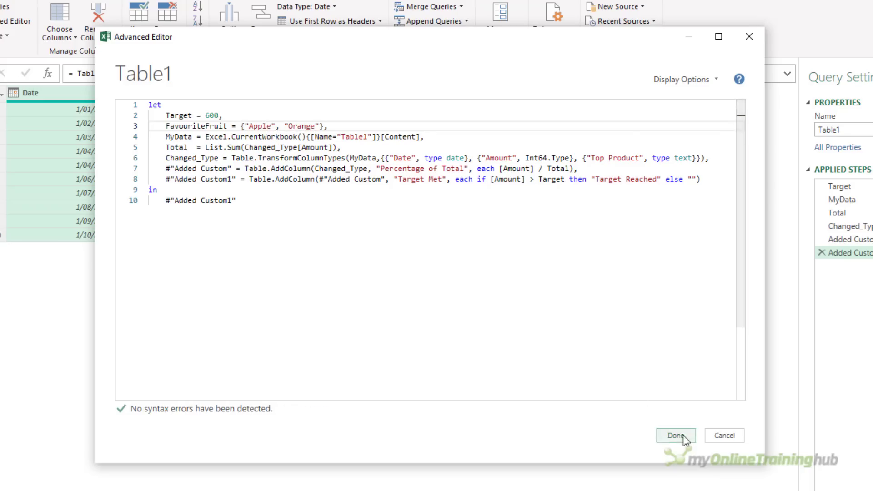
Apply the code, preview the FavouriteFruit list of Apple and Orange, and return to Added Custom1.
{"action": "left_click", "coordinate": [683, 435]}
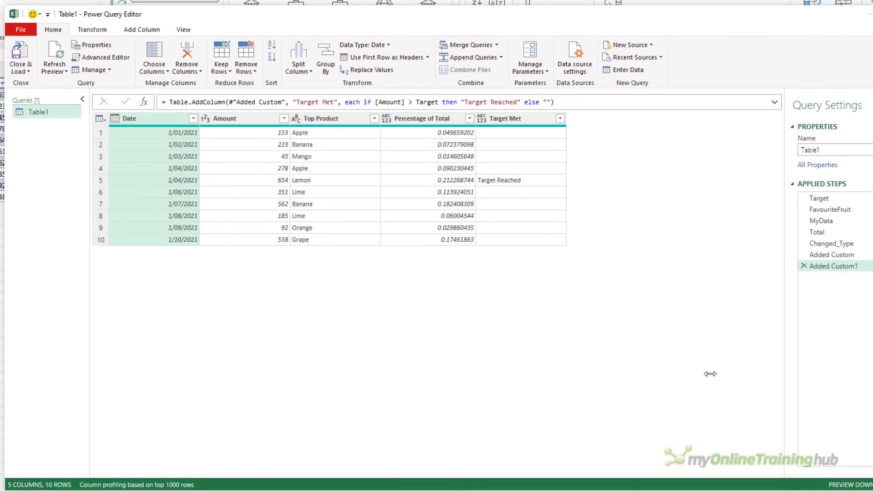
{"action": "left_click", "coordinate": [843, 209]}
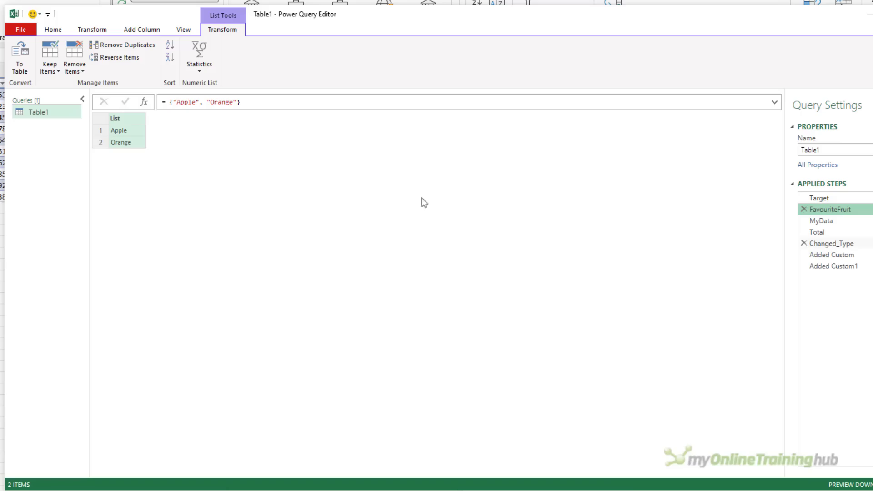
{"action": "left_click", "coordinate": [829, 266]}
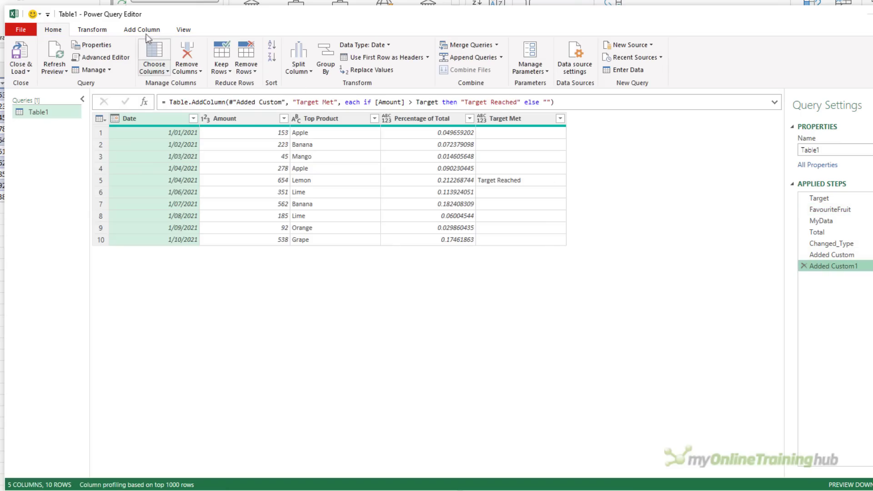
{"action": "left_click", "coordinate": [135, 29]}
Add a Favourite column with formula List.ContainsAny({[Top Product]}, FavouriteFruit).
{"action": "left_click", "coordinate": [64, 64]}
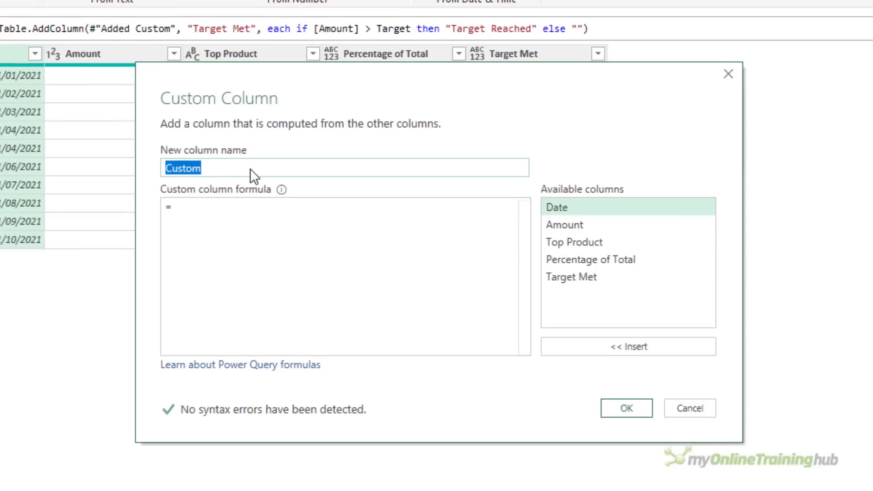
{"action": "type", "text": "Favourite"}
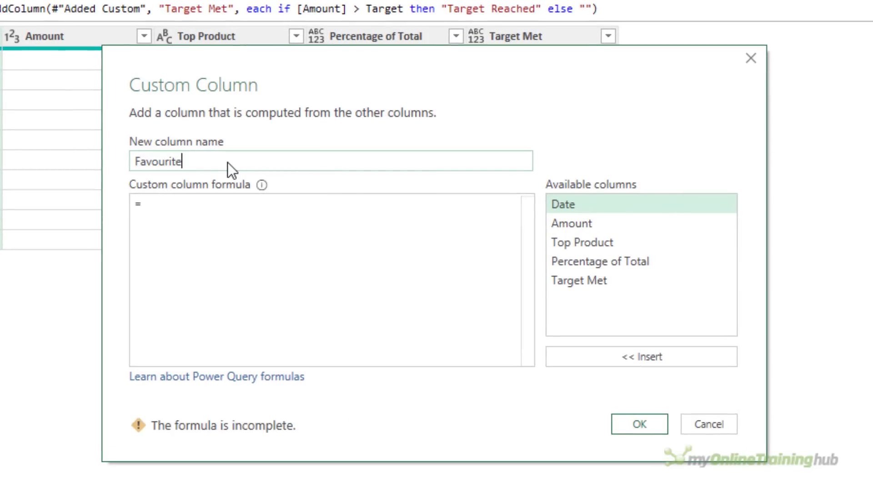
{"action": "left_click", "coordinate": [230, 206]}
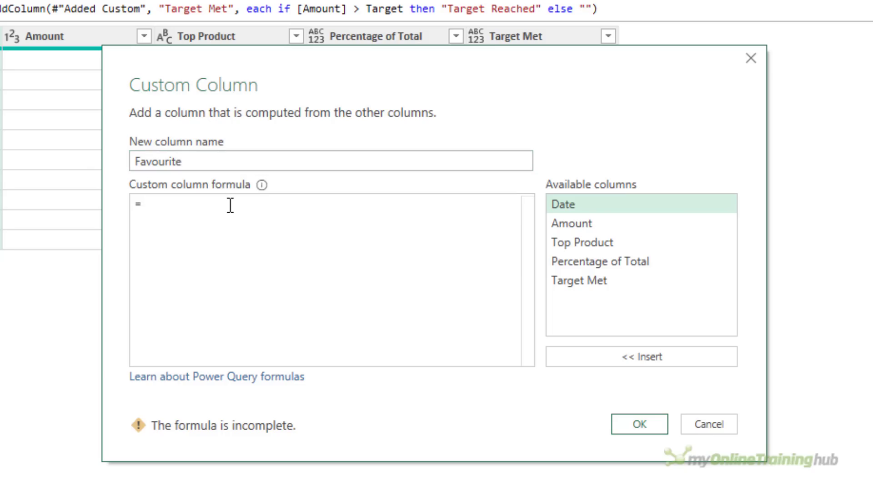
{"action": "type", "text": "List.ContainsAny("}
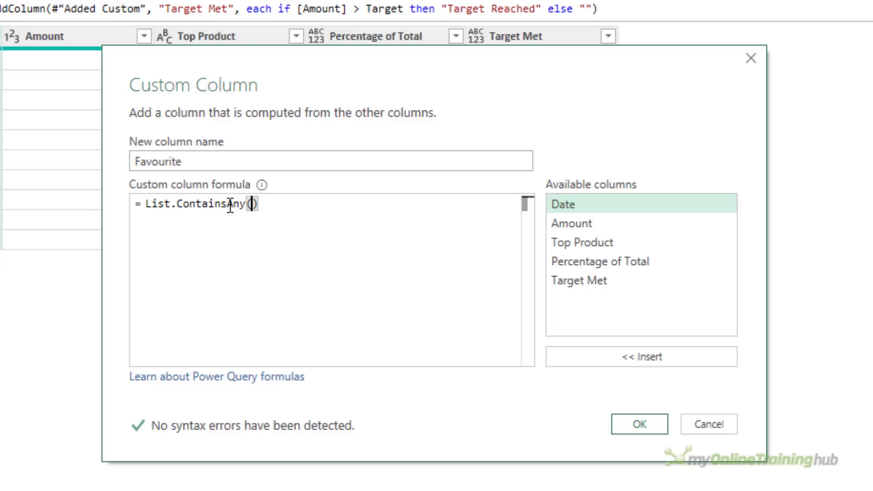
{"action": "type", "text": "{"}
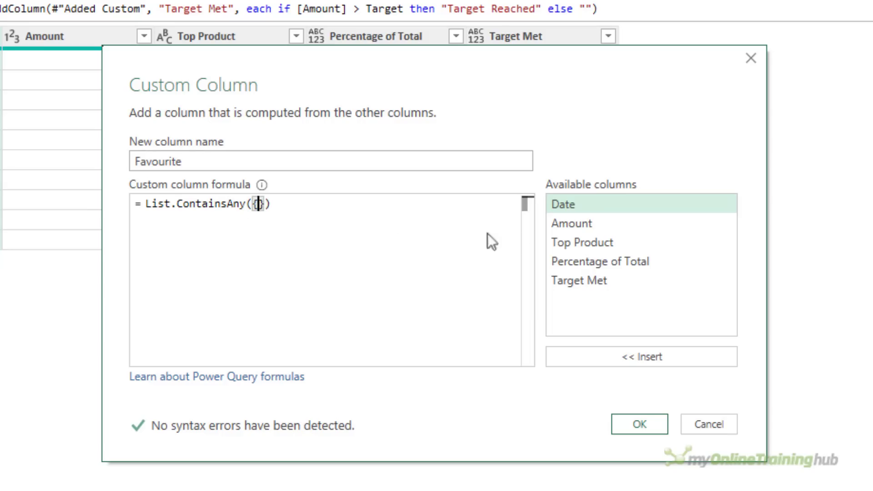
{"action": "double_click", "coordinate": [561, 241]}
{"action": "key", "text": "Right"}
{"action": "type", "text": ", "}
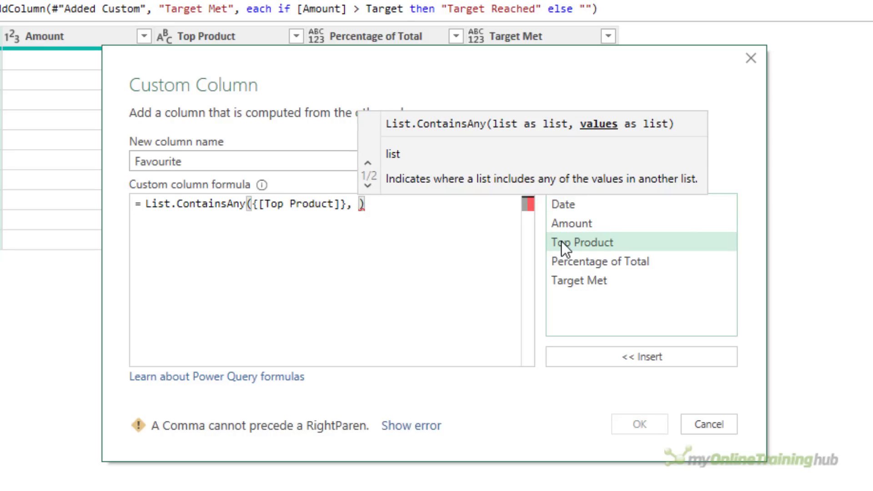
{"action": "type", "text": "Favo"}
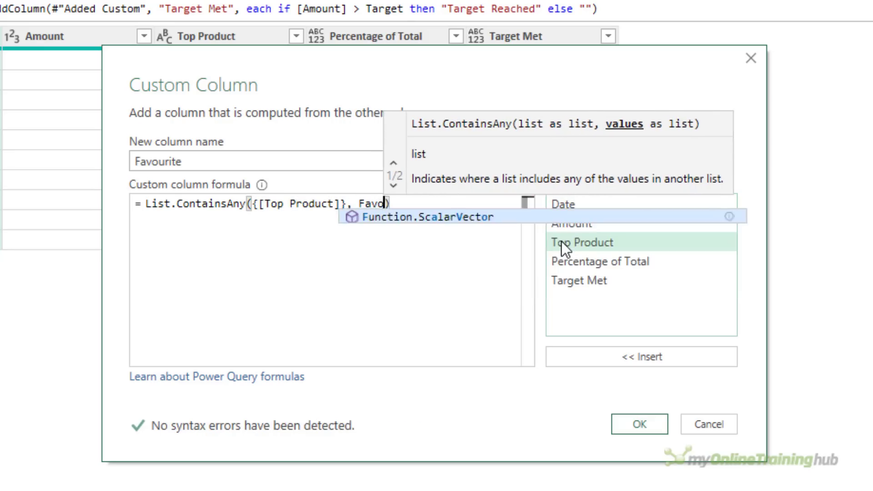
{"action": "type", "text": "uriteFr"}
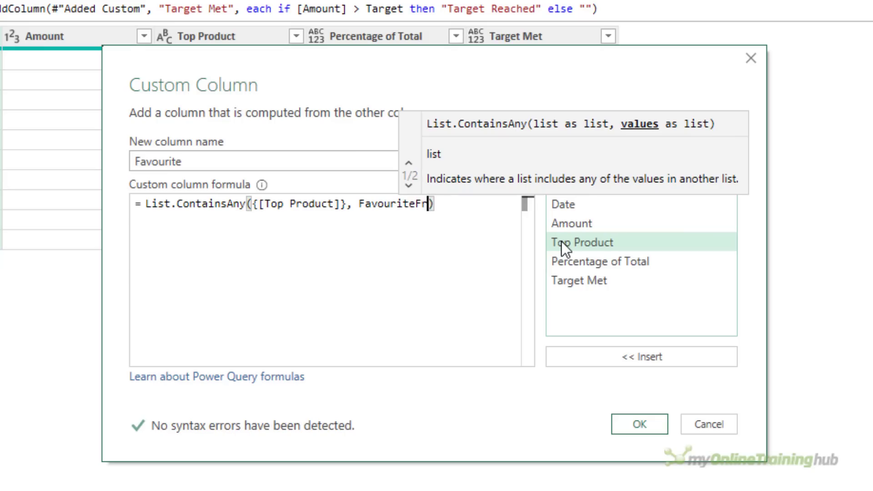
{"action": "type", "text": "uit"}
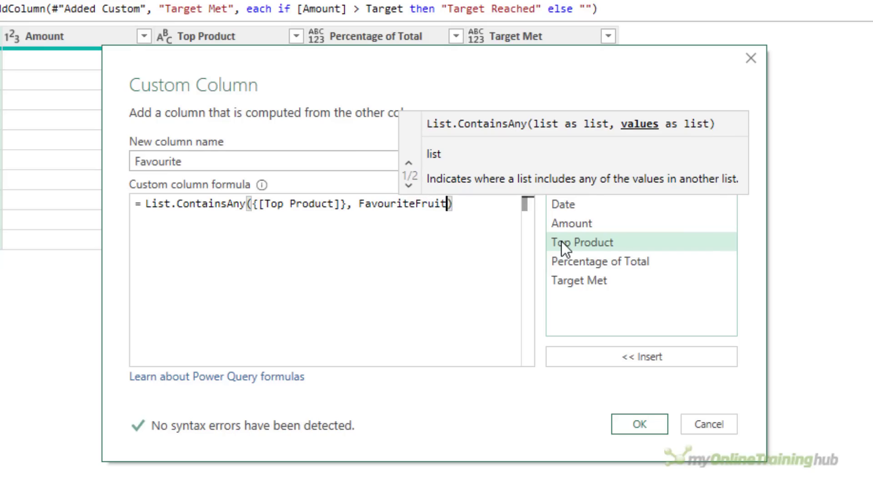
{"action": "left_click", "coordinate": [638, 423]}
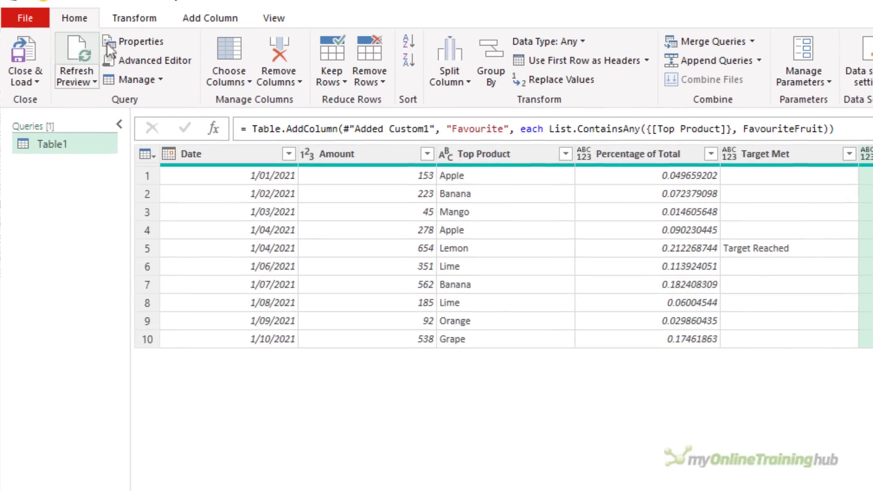
In the Advanced Editor, add /* and */ block-comment delimiters above the let line.
{"action": "left_click", "coordinate": [136, 64]}
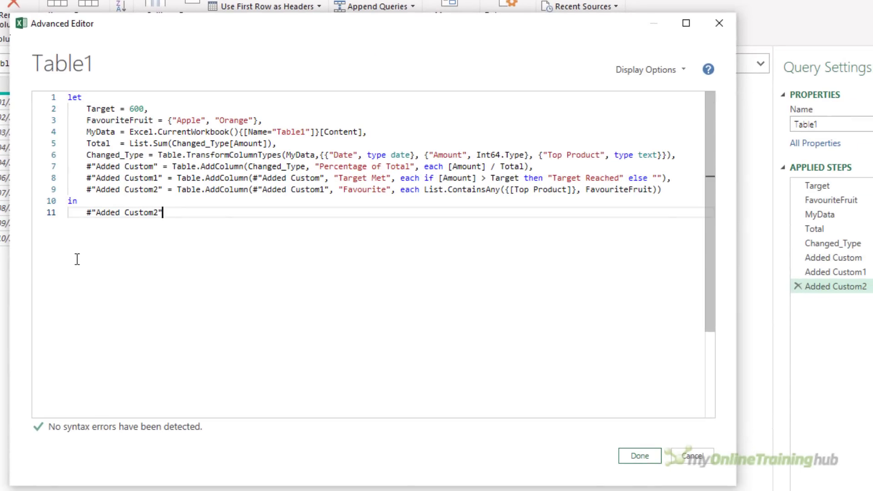
{"action": "key", "text": "ctrl+Home"}
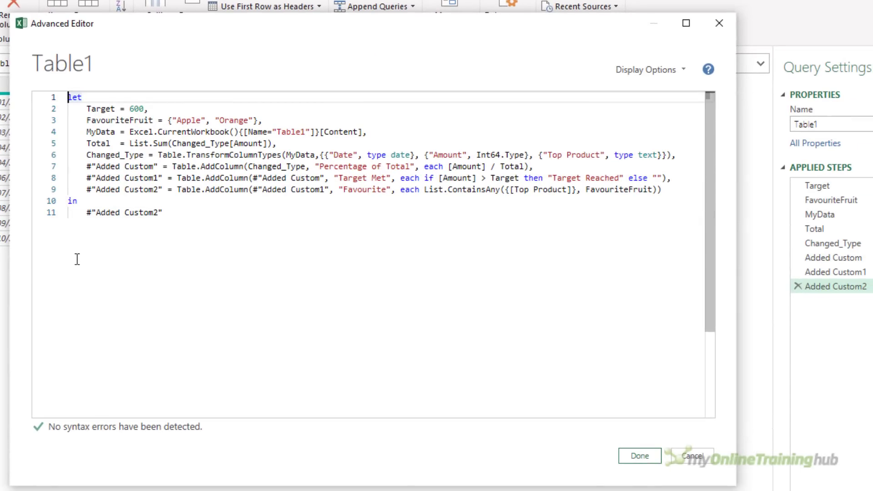
{"action": "key", "text": "Return"}
{"action": "key", "text": "Up"}
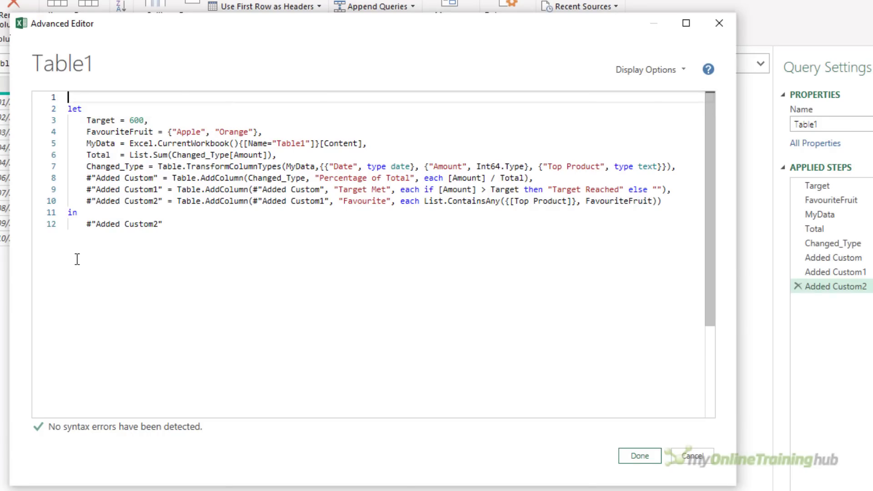
{"action": "type", "text": "/*"}
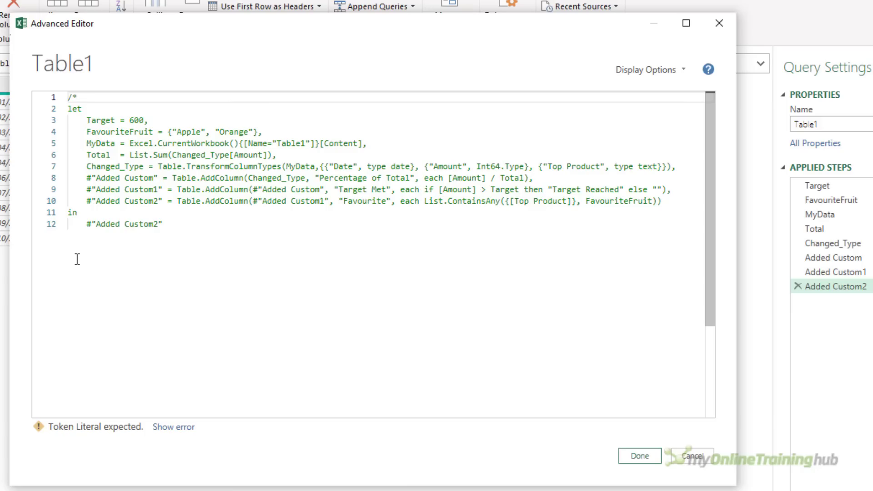
{"action": "key", "text": "Return"}
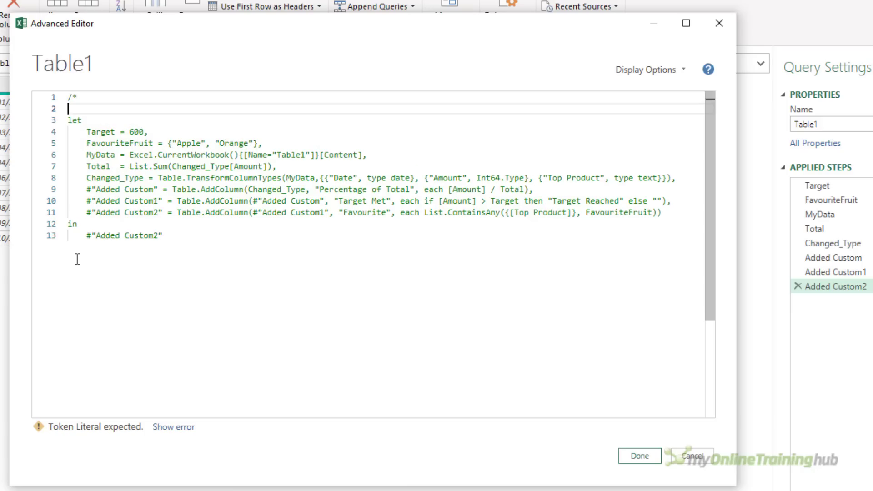
{"action": "type", "text": "*/"}
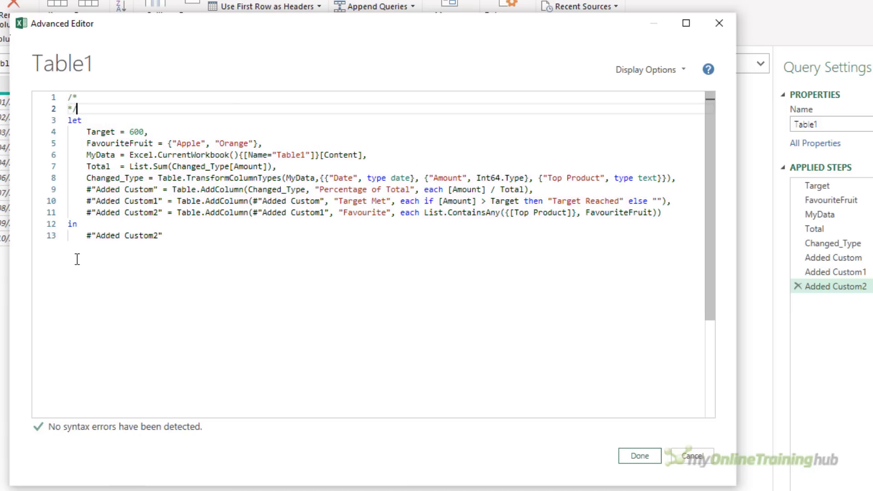
Write an indented 'Written by' author credit inside the comment and apply the code.
{"action": "key", "text": "Return"}
{"action": "key", "text": "Up"}
{"action": "key", "text": "Return"}
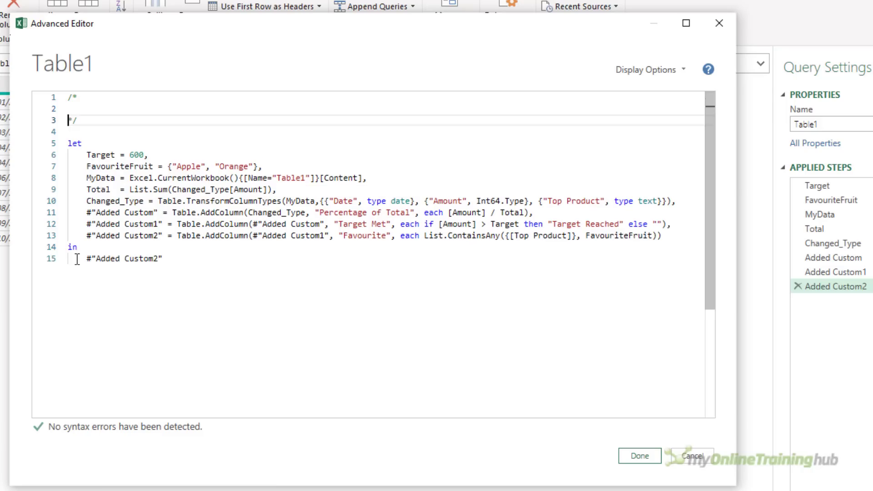
{"action": "key", "text": "Up"}
{"action": "key", "text": "Tab"}
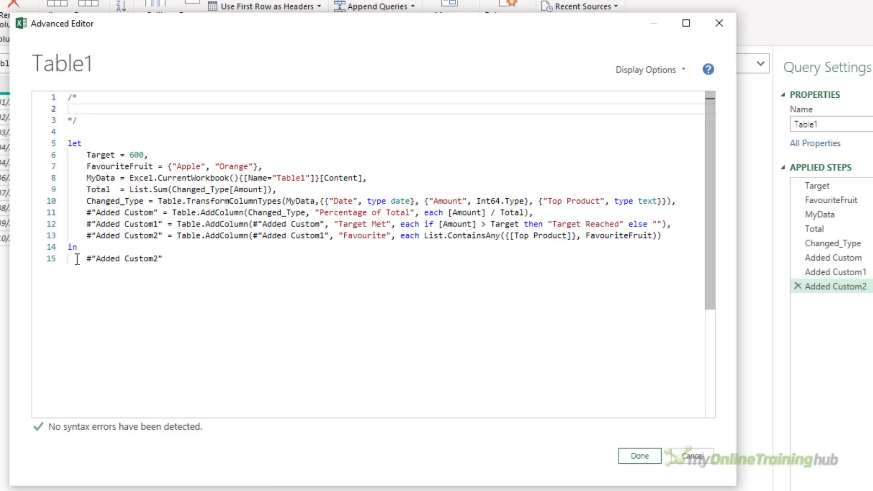
{"action": "type", "text": "Written by Philip Treacy"}
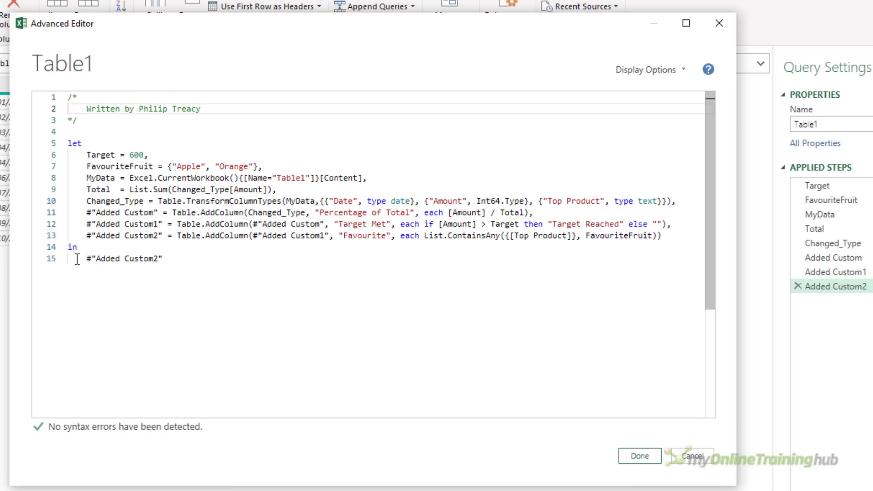
{"action": "left_click", "coordinate": [639, 455]}
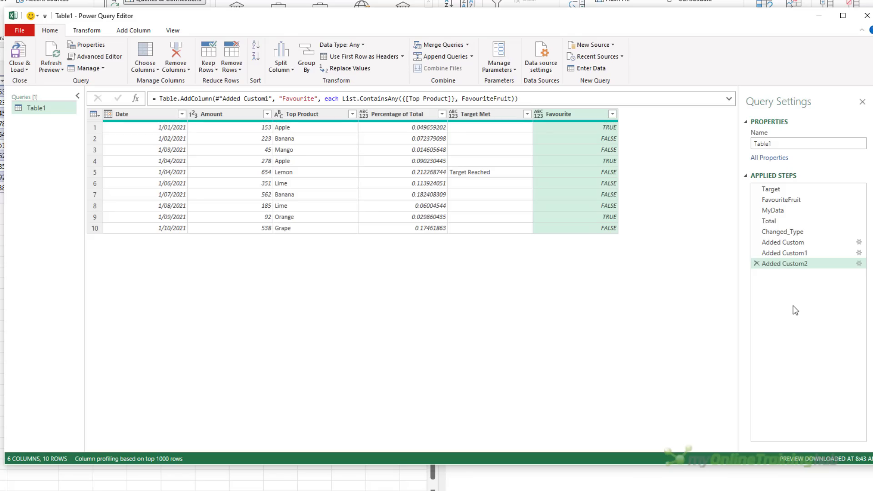
Insert the comment '// Used to see if target is met' on a new line above Target.
{"action": "left_click", "coordinate": [90, 57]}
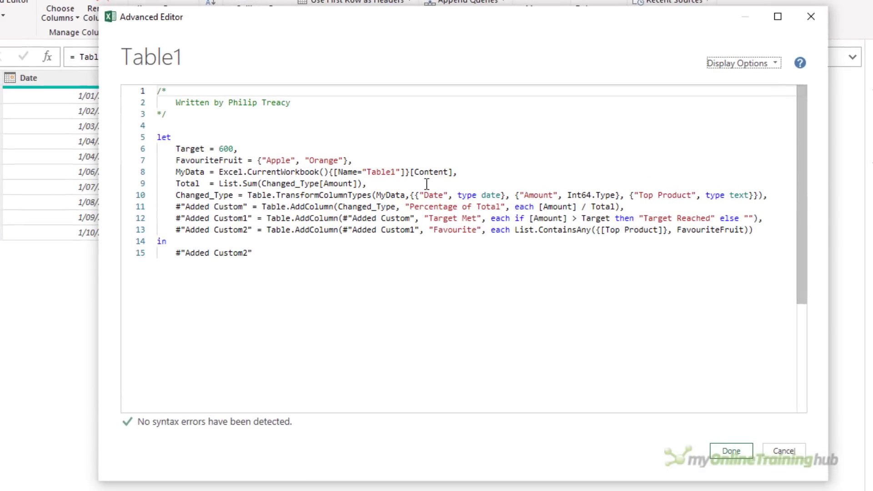
{"action": "left_click", "coordinate": [431, 149]}
{"action": "key", "text": "Home"}
{"action": "key", "text": "Return"}
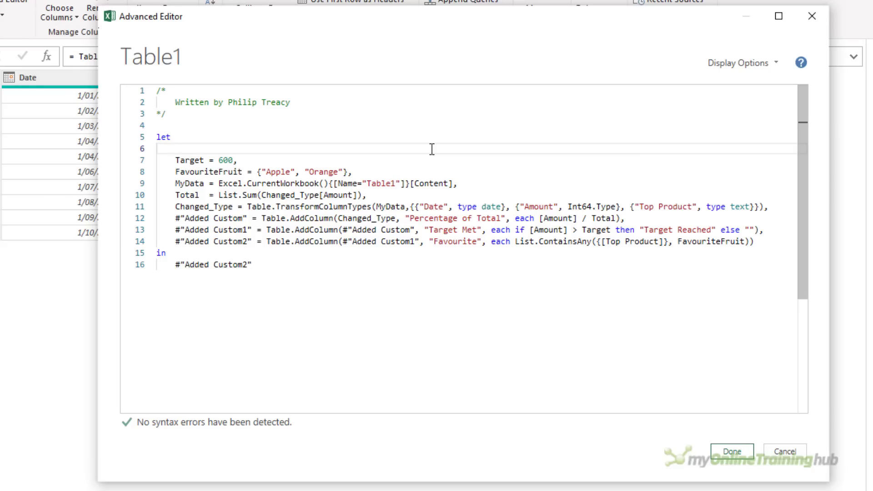
{"action": "type", "text": "// Used to see if target is met"}
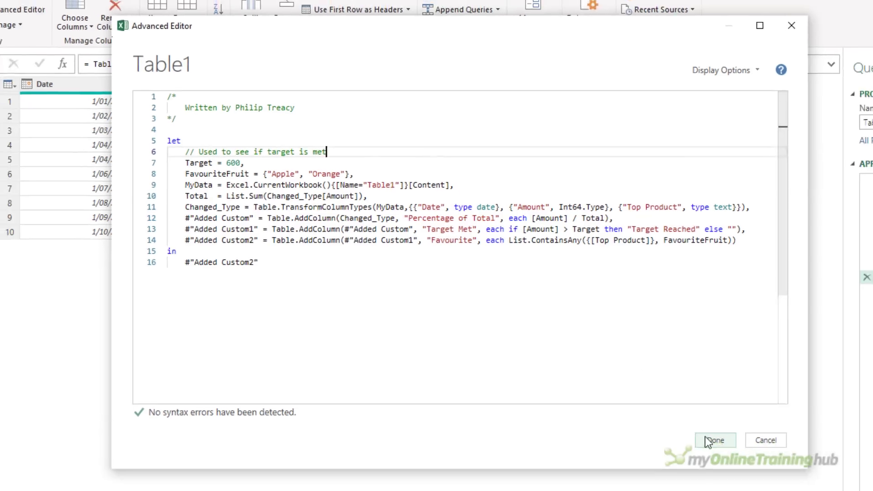
Apply the code and check the Target step's description in its Step Properties.
{"action": "left_click", "coordinate": [732, 451]}
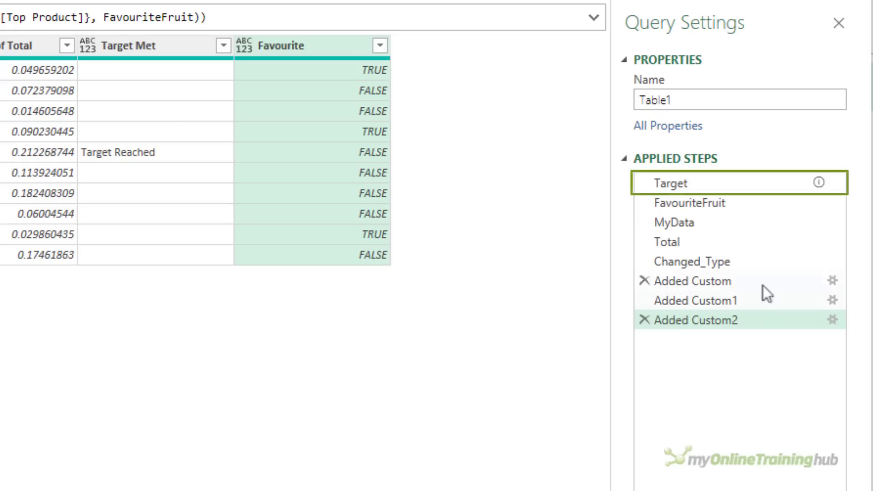
{"action": "mouse_move", "coordinate": [746, 195]}
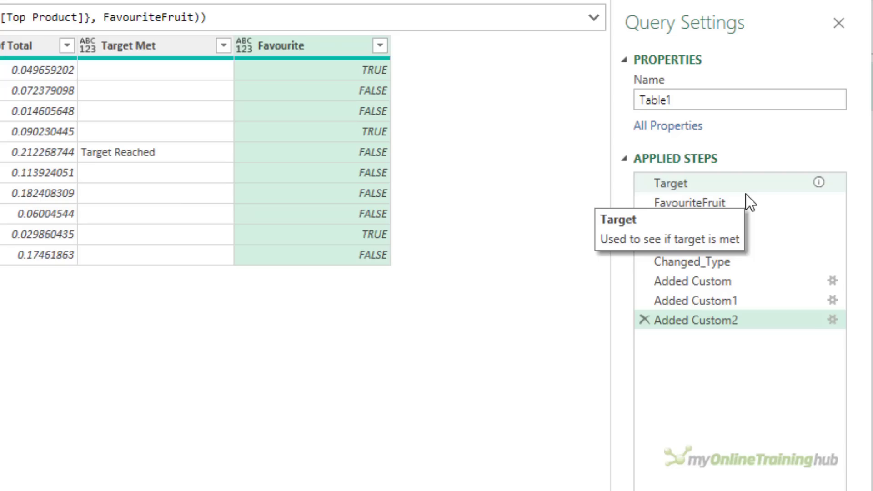
{"action": "right_click", "coordinate": [746, 195]}
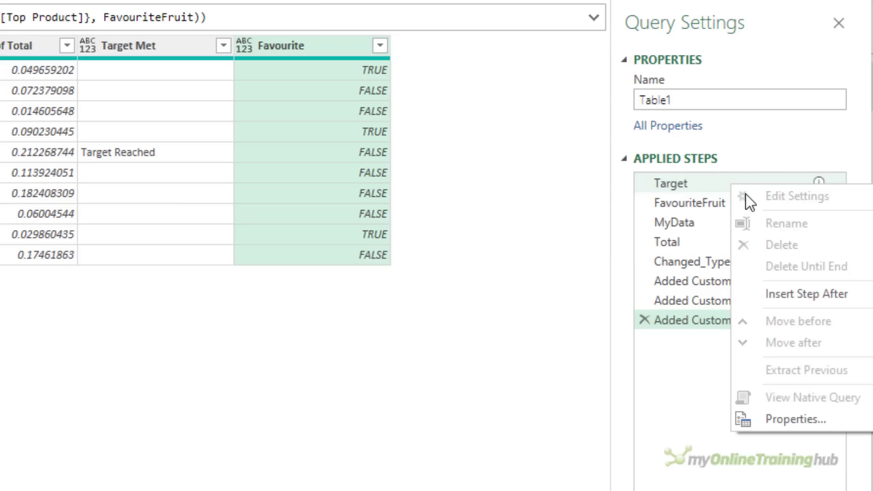
{"action": "left_click", "coordinate": [797, 419]}
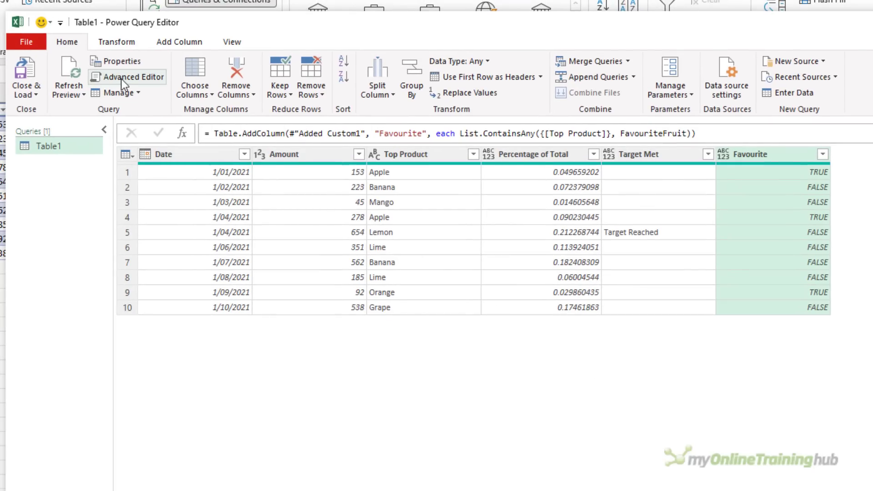
In the Advanced Editor, add a new line after 'let' reading 'Double = () =>'.
{"action": "left_click", "coordinate": [121, 79]}
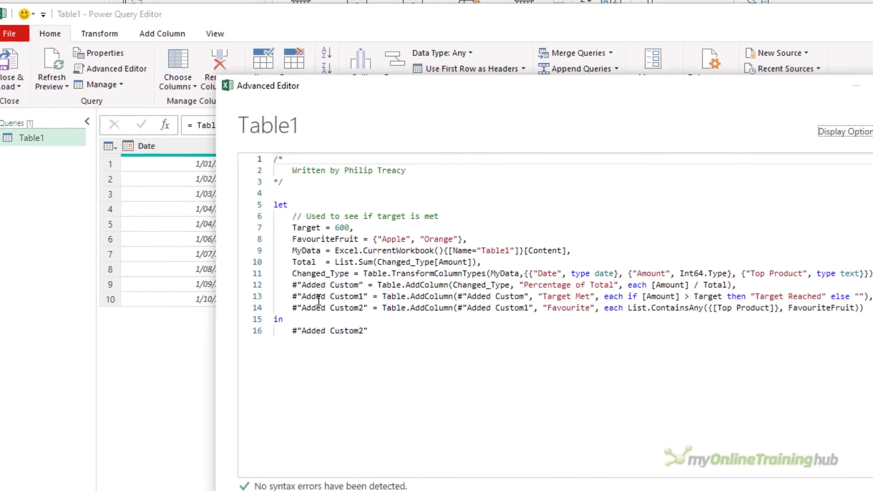
{"action": "left_click", "coordinate": [324, 202]}
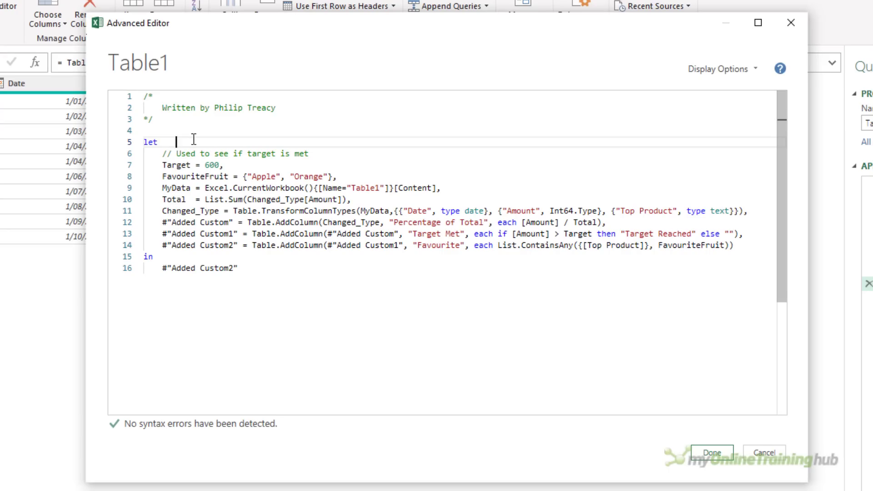
{"action": "key", "text": "Return"}
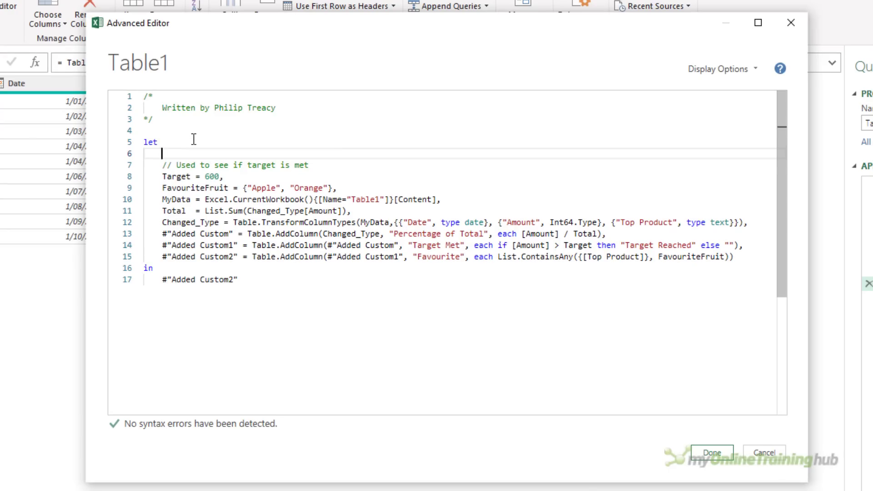
{"action": "type", "text": "Double"}
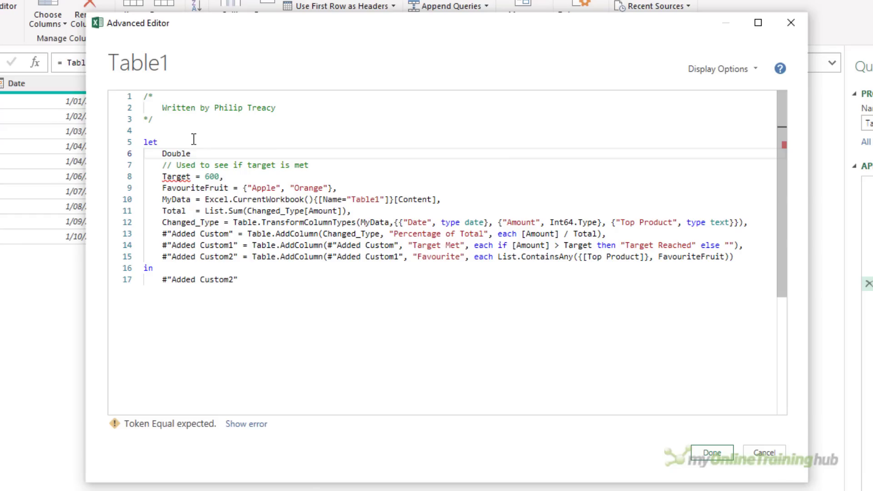
{"action": "type", "text": " = "}
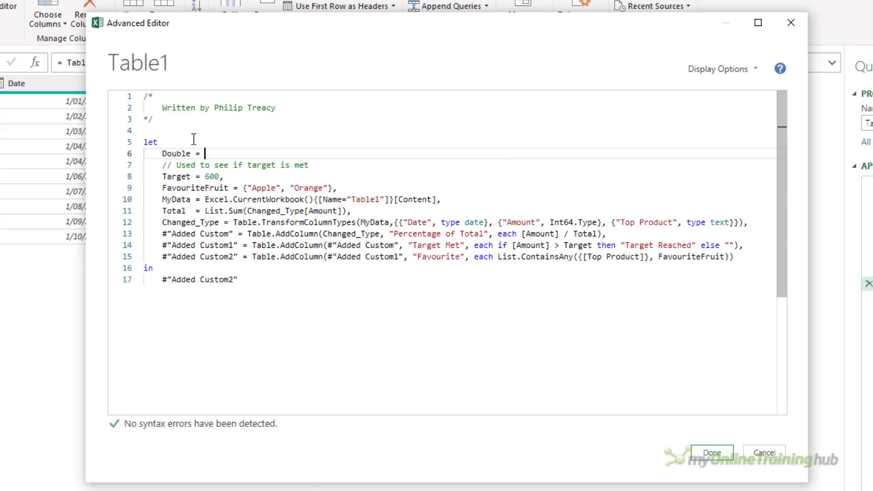
{"action": "type", "text": "()"}
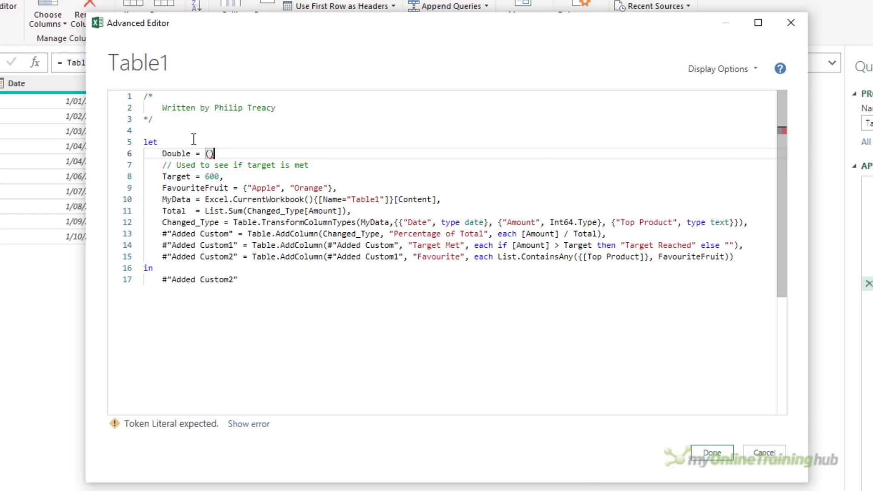
{"action": "key", "text": "Right"}
{"action": "type", "text": "=>"}
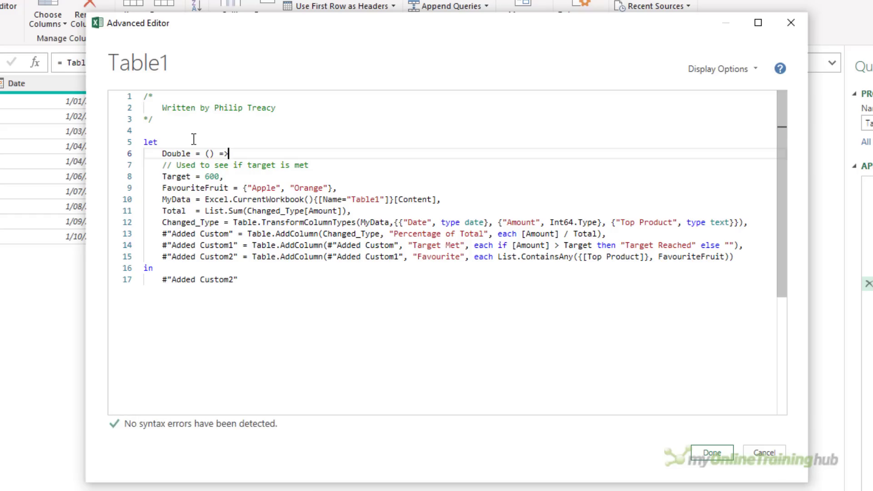
Add an inner 'let' and 'in' on the lines below the Double declaration.
{"action": "key", "text": "Return"}
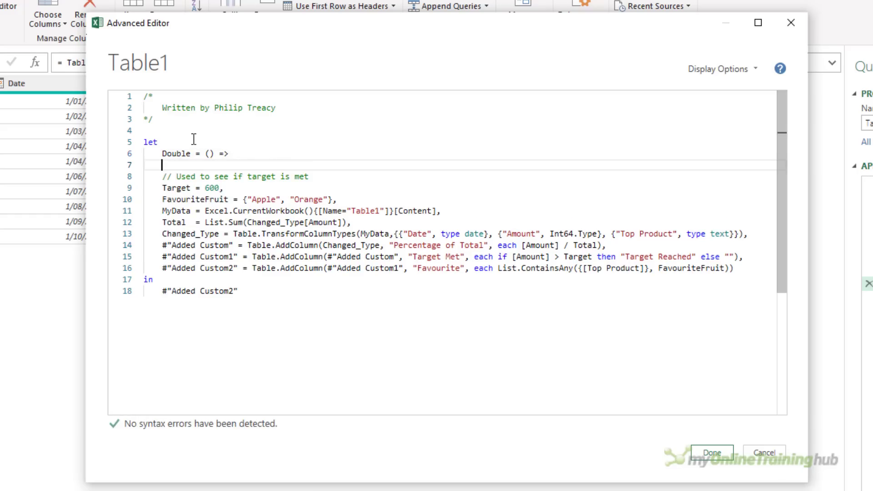
{"action": "type", "text": "let"}
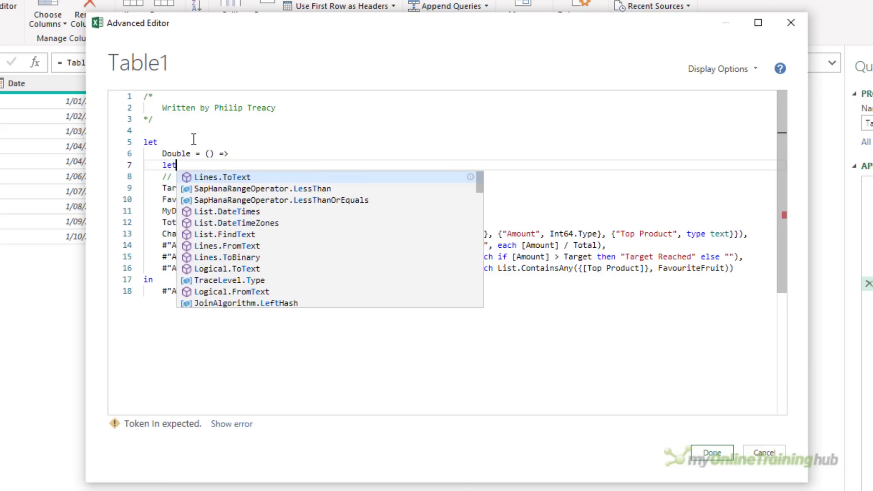
{"action": "key", "text": "Return"}
{"action": "key", "text": "Return"}
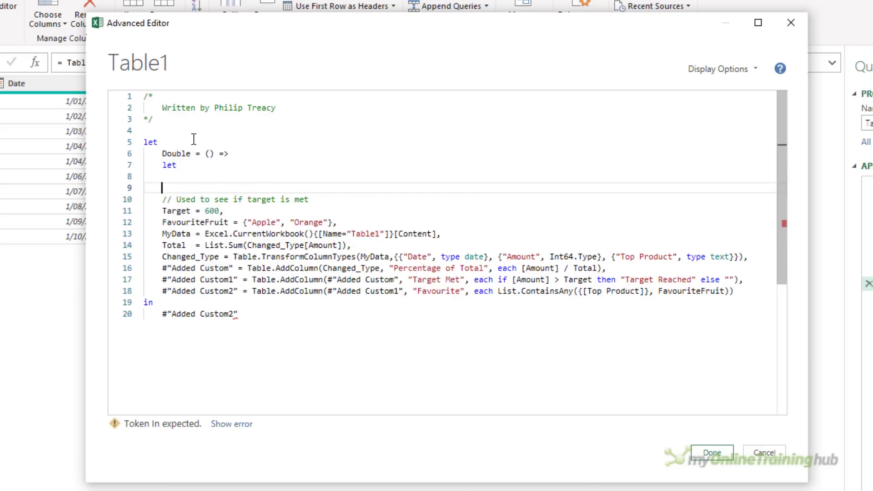
{"action": "type", "text": "in"}
{"action": "key", "text": "Escape"}
{"action": "key", "text": "Return"}
{"action": "key", "text": "Up"}
{"action": "key", "text": "Up"}
{"action": "key", "text": "Up"}
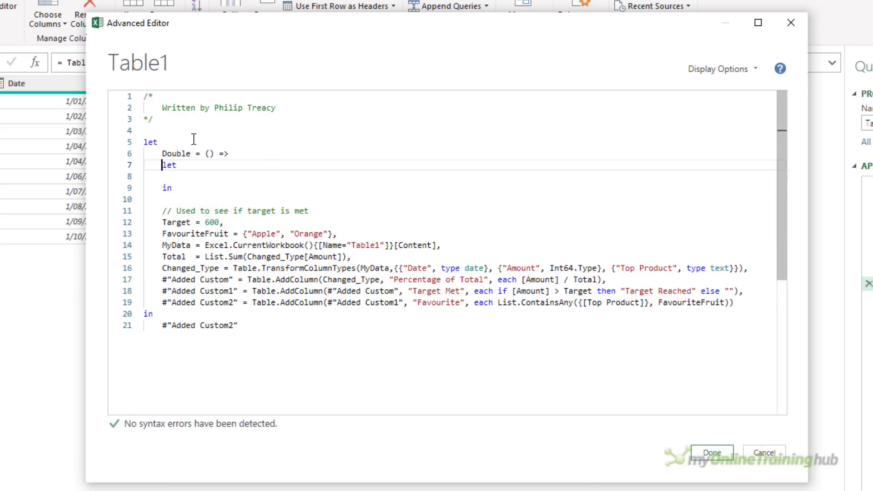
Give Double a 'value' parameter and add 'Result = value * 2' under the inner let.
{"action": "key", "text": "Up"}
{"action": "key", "text": "Right"}
{"action": "key", "text": "Right"}
{"action": "key", "text": "Right"}
{"action": "key", "text": "Right"}
{"action": "key", "text": "Right"}
{"action": "key", "text": "Right"}
{"action": "key", "text": "Right"}
{"action": "key", "text": "Right"}
{"action": "key", "text": "Right"}
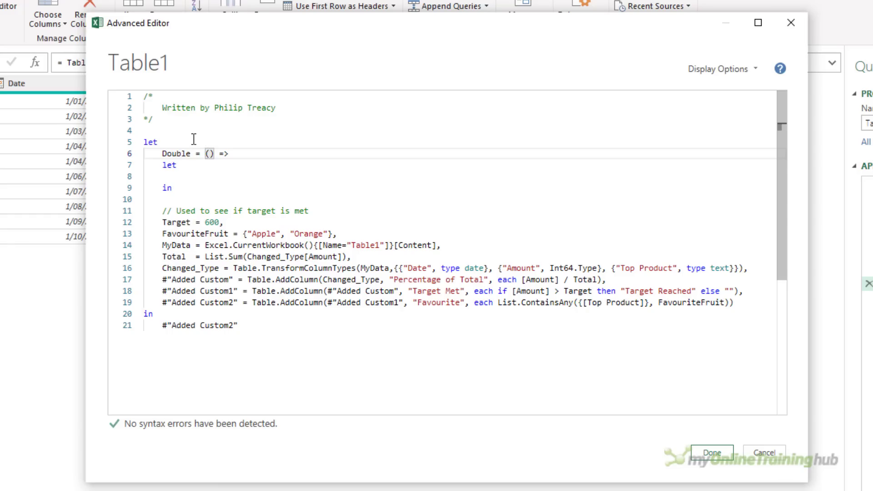
{"action": "type", "text": "value"}
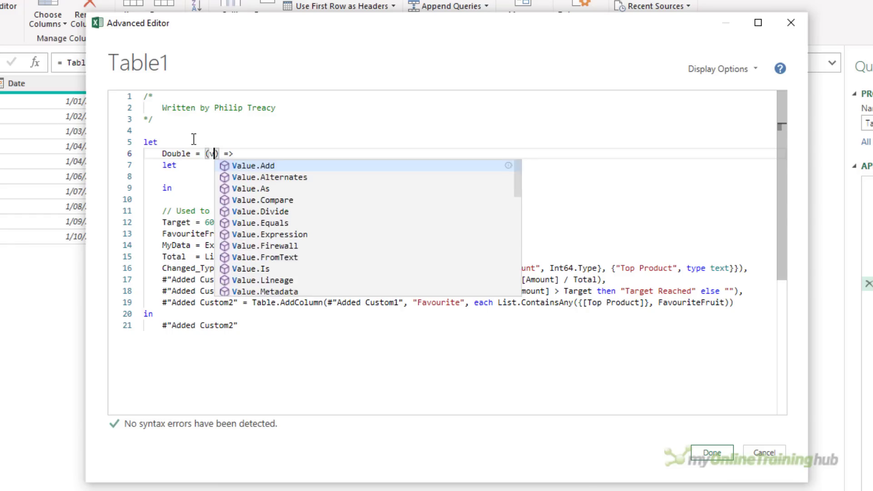
{"action": "key", "text": "Escape"}
{"action": "key", "text": "End"}
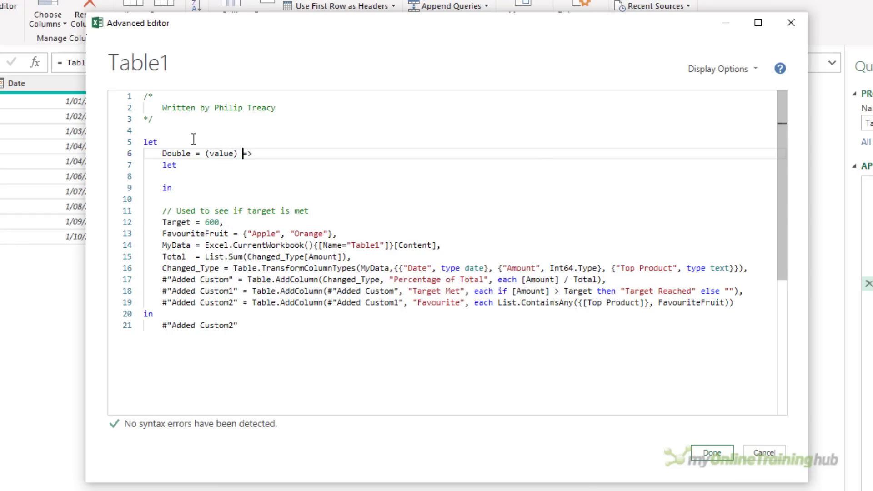
{"action": "key", "text": "Down"}
{"action": "key", "text": "Down"}
{"action": "key", "text": "Tab"}
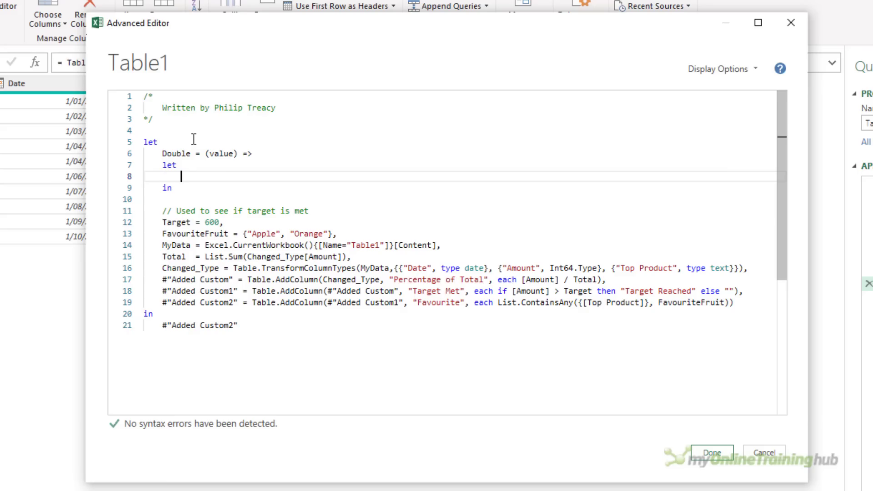
{"action": "type", "text": "Resul"}
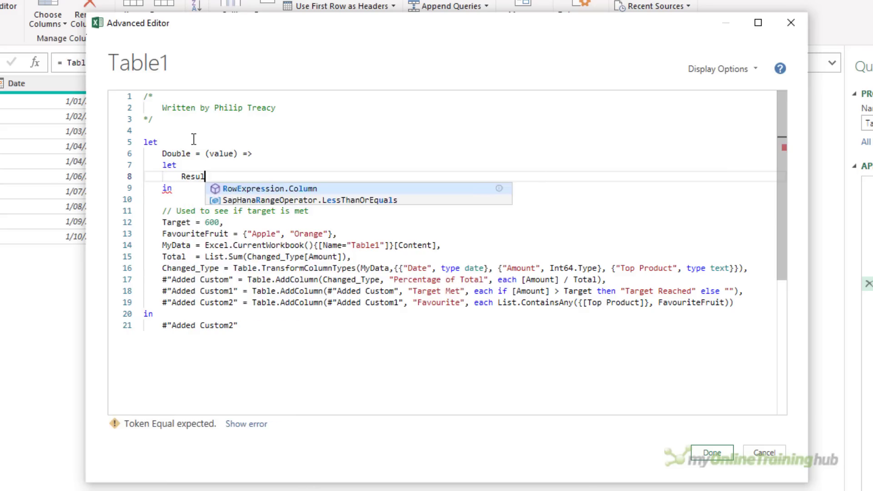
{"action": "type", "text": "t = "}
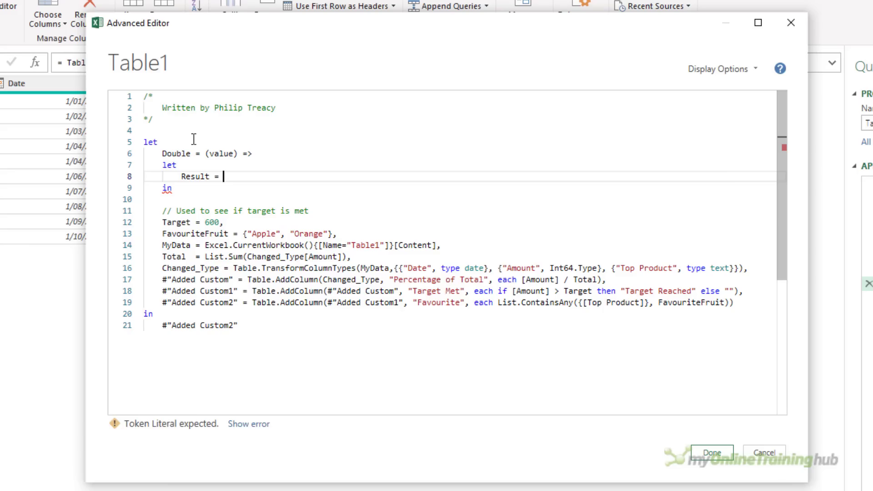
{"action": "type", "text": "value"}
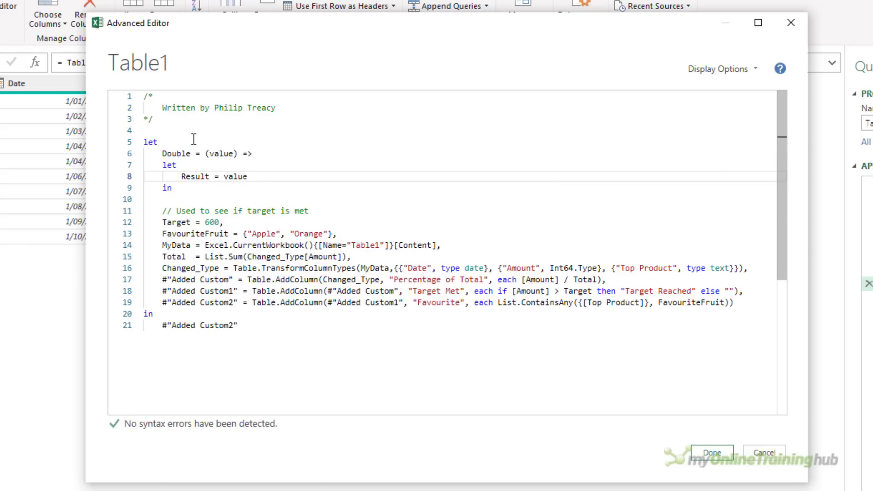
{"action": "type", "text": " * 2"}
Add an indented 'Result,' line after the inner 'in' as the function's return.
{"action": "key", "text": "Down"}
{"action": "key", "text": "Return"}
{"action": "key", "text": "Tab"}
{"action": "type", "text": "Result"}
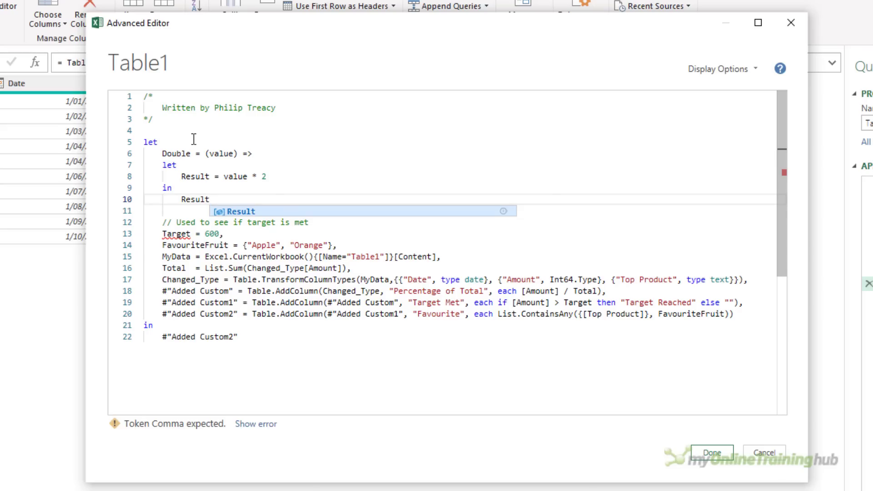
{"action": "type", "text": ","}
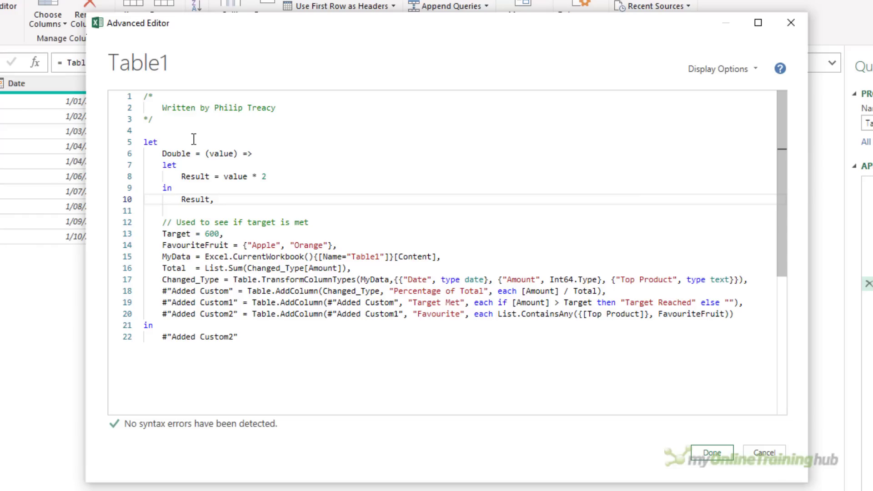
Save the code, preview the new Double function step, then return to Added Custom2.
{"action": "left_click", "coordinate": [712, 455]}
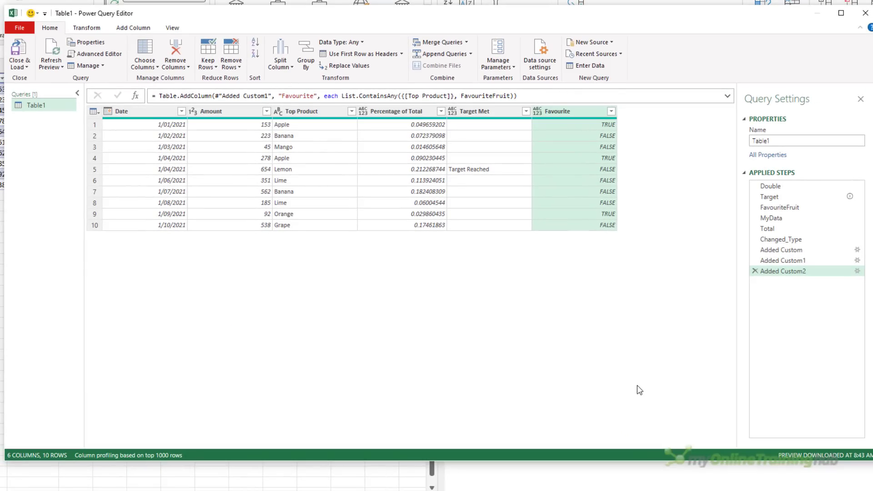
{"action": "left_click", "coordinate": [781, 187]}
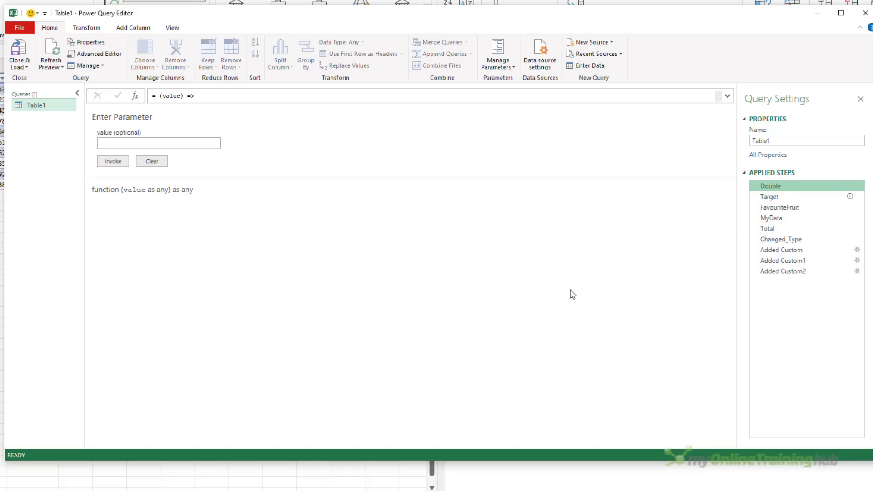
{"action": "left_click", "coordinate": [790, 271]}
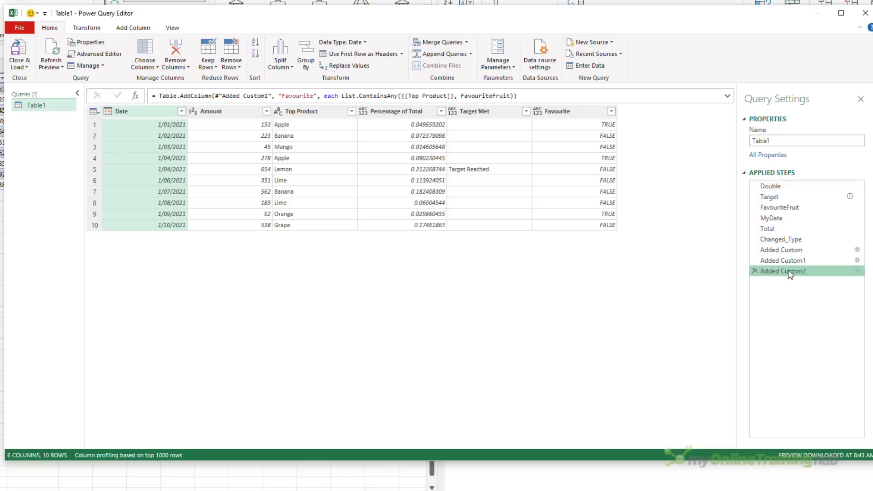
Add a custom column named Doubled with formula '= Double([Amount])'.
{"action": "left_click", "coordinate": [126, 29]}
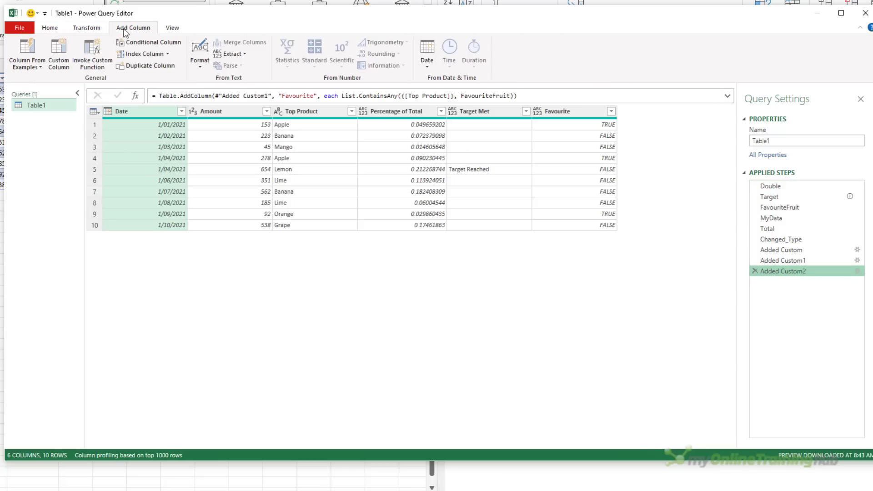
{"action": "left_click", "coordinate": [58, 57]}
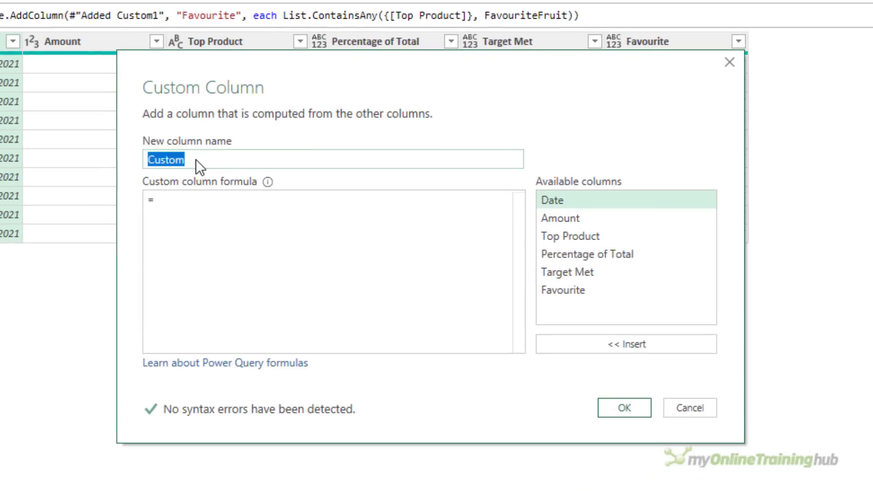
{"action": "type", "text": "Doubled"}
{"action": "left_click", "coordinate": [218, 208]}
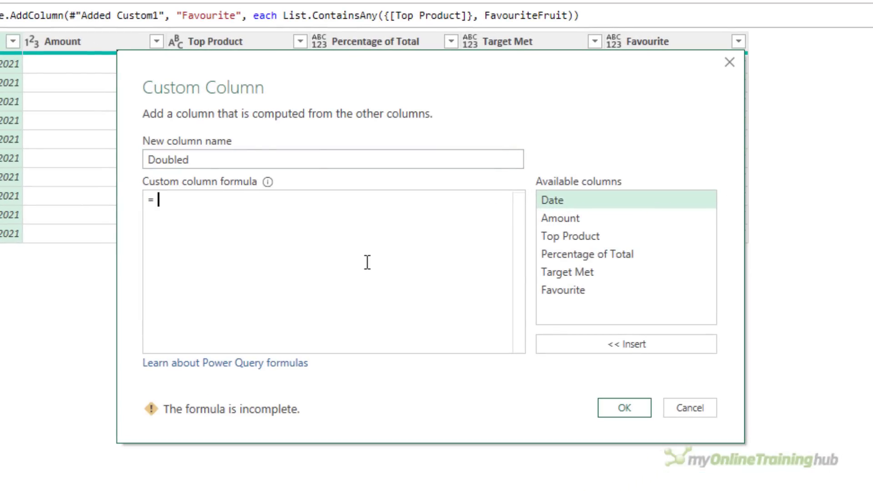
{"action": "type", "text": "Do"}
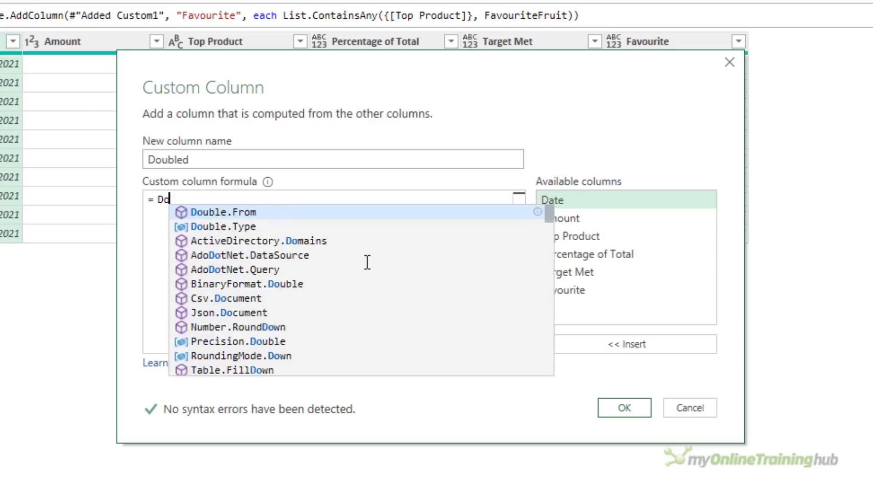
{"action": "type", "text": "uble()"}
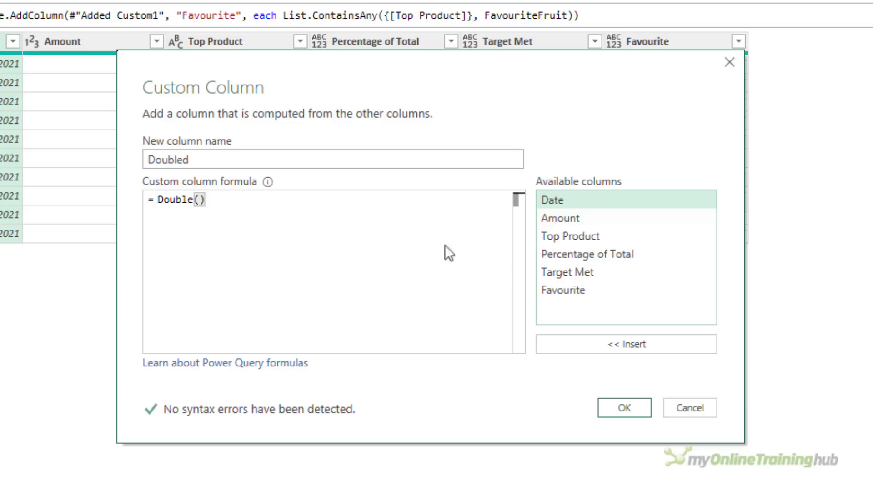
{"action": "double_click", "coordinate": [577, 217]}
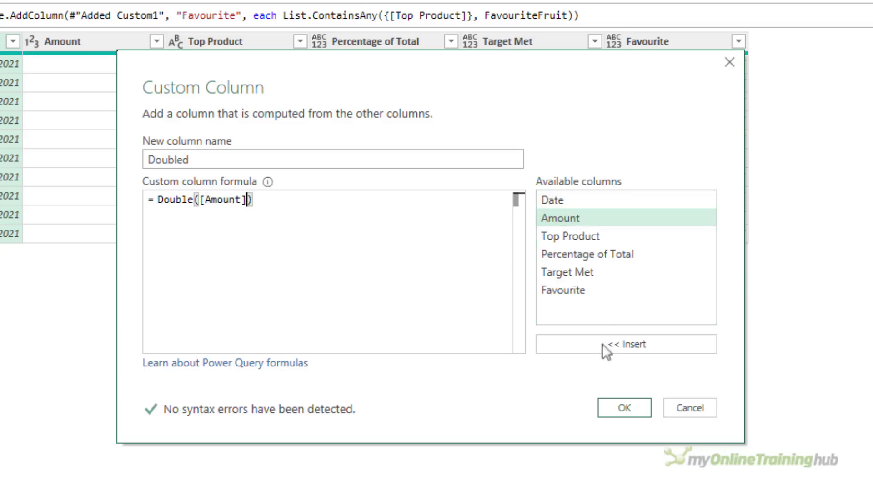
{"action": "left_click", "coordinate": [622, 408]}
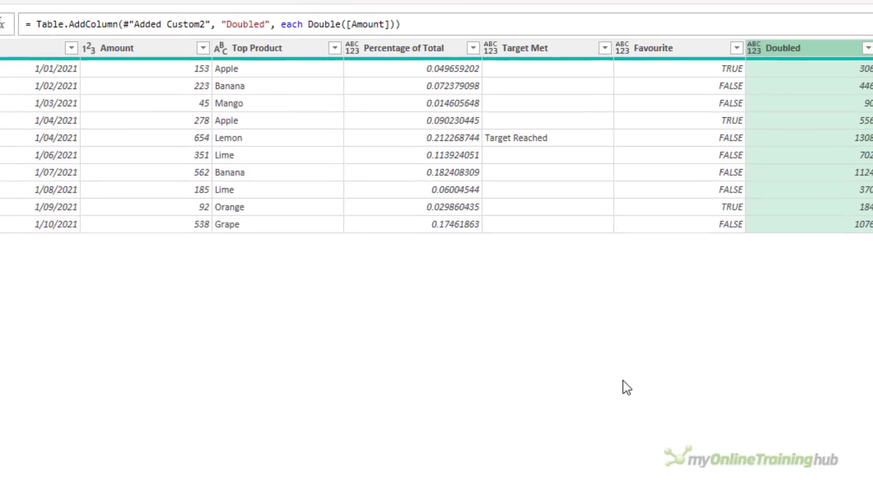